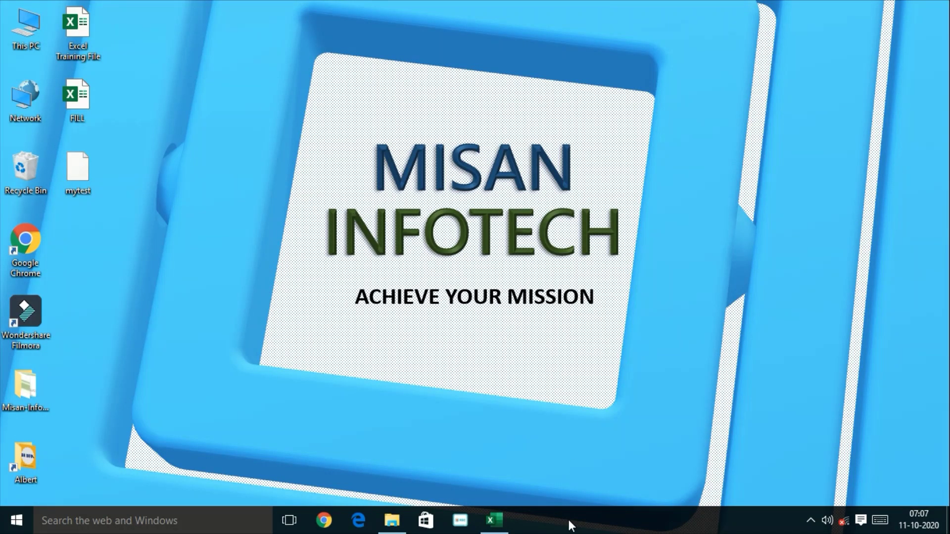
- Restore the FILL workbook window and look over the Home Fill dropdown options
{"action": "left_click", "coordinate": [504, 531]}
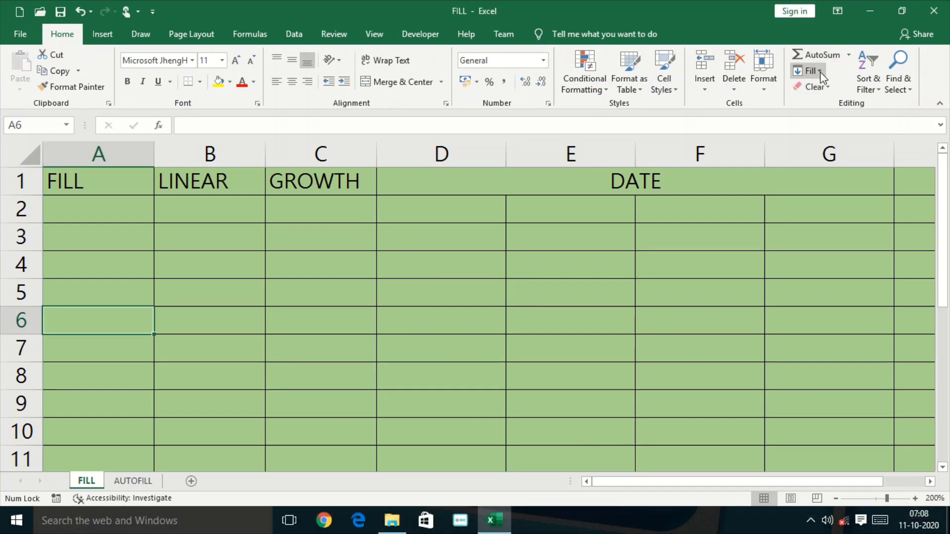
{"action": "left_click", "coordinate": [820, 73]}
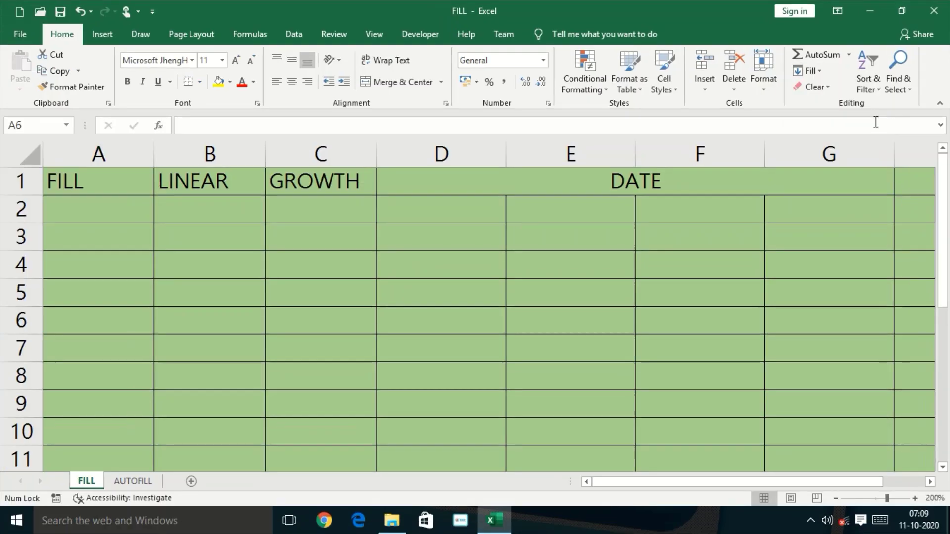
- Enter 5 in A6 and fill it upward through A2:A5
{"action": "left_click", "coordinate": [98, 319]}
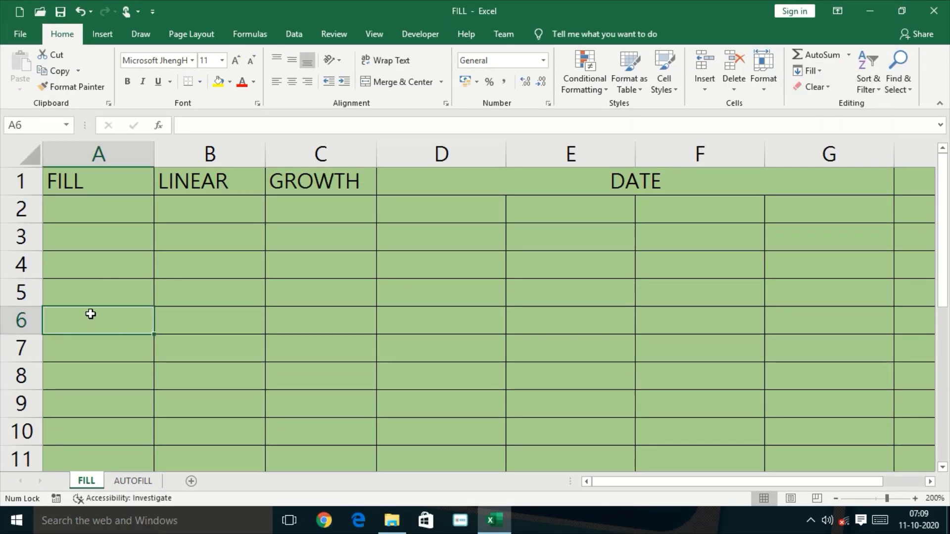
{"action": "type", "text": "5"}
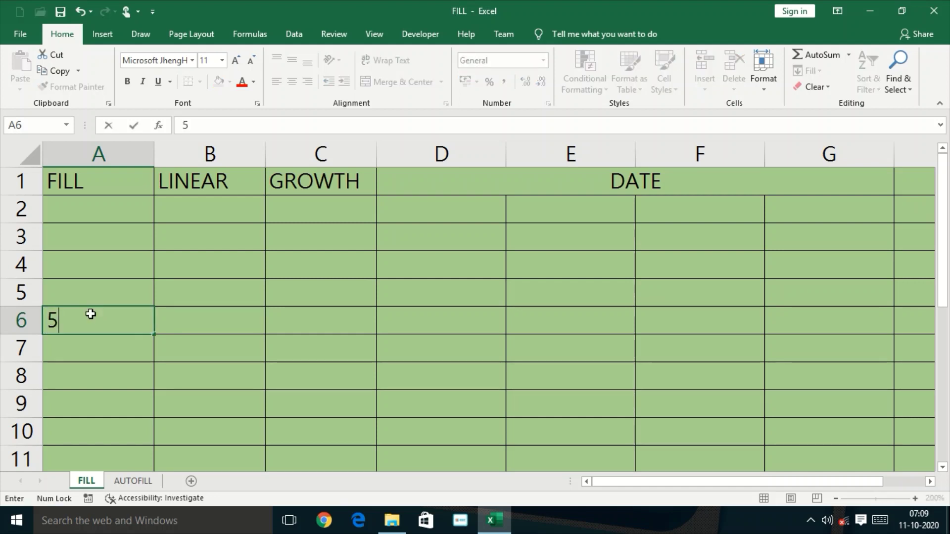
{"action": "key", "text": "Return"}
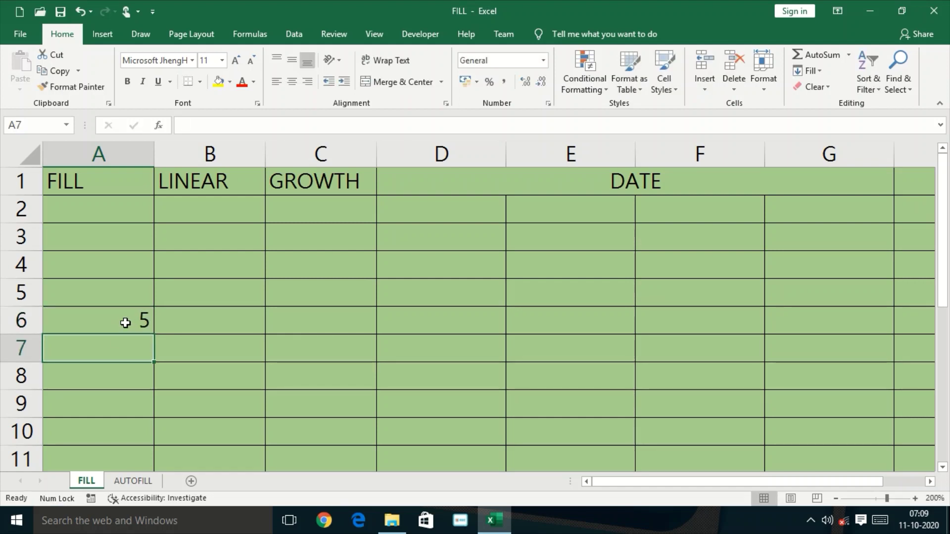
{"action": "left_click_drag", "start_coordinate": [124, 323], "coordinate": [119, 212]}
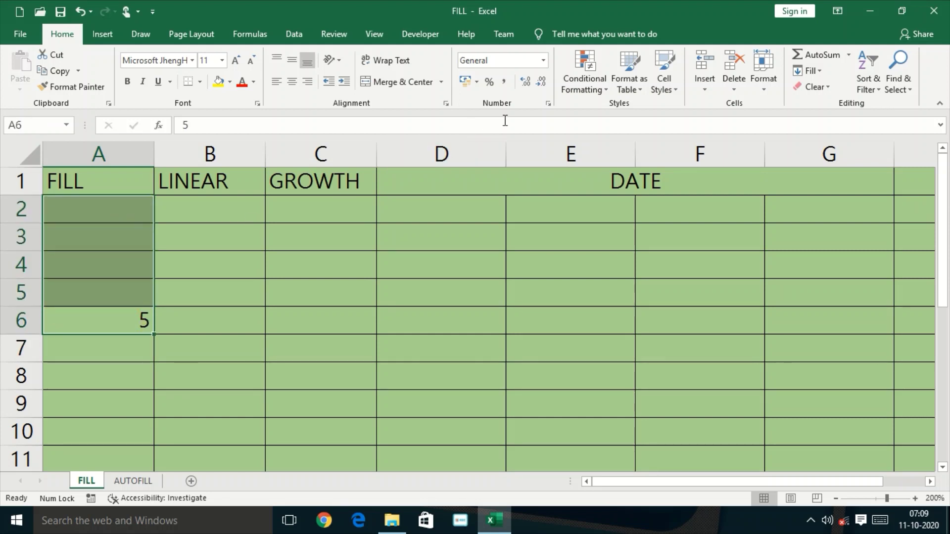
{"action": "left_click", "coordinate": [821, 73]}
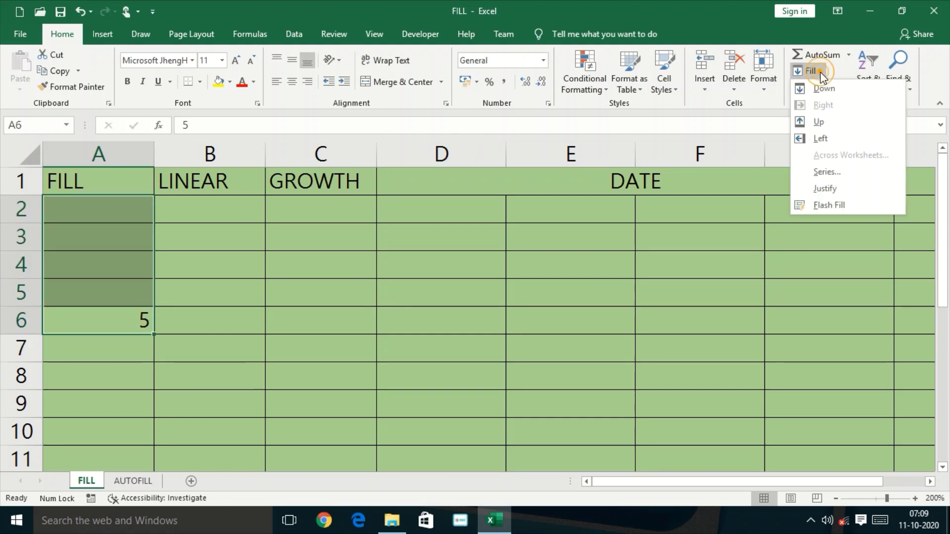
{"action": "left_click", "coordinate": [825, 123]}
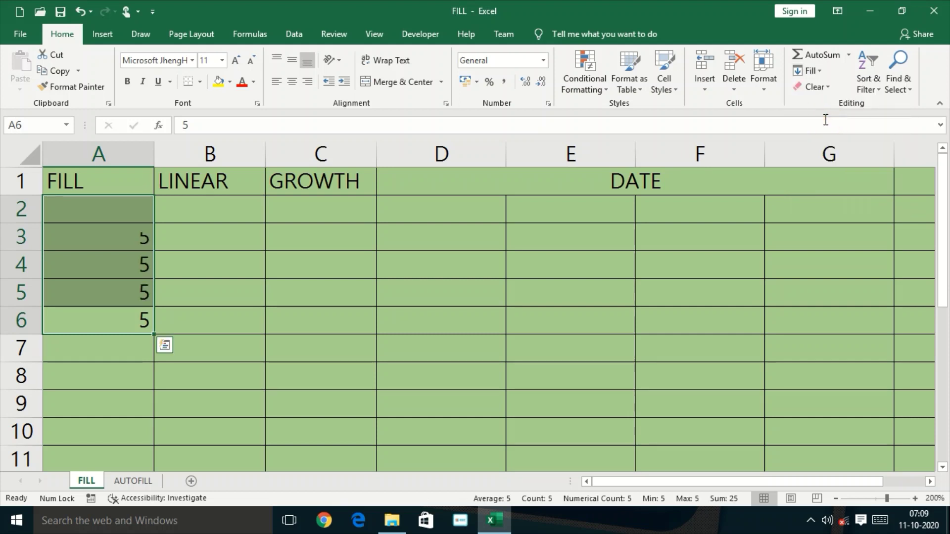
- Fill the 5 from A6 down into A7:A11
{"action": "left_click", "coordinate": [223, 380]}
{"action": "mouse_move", "coordinate": [139, 323]}
{"action": "left_mouse_down"}
{"action": "mouse_move", "coordinate": [123, 397]}
{"action": "mouse_move", "coordinate": [127, 448]}
{"action": "left_mouse_up"}
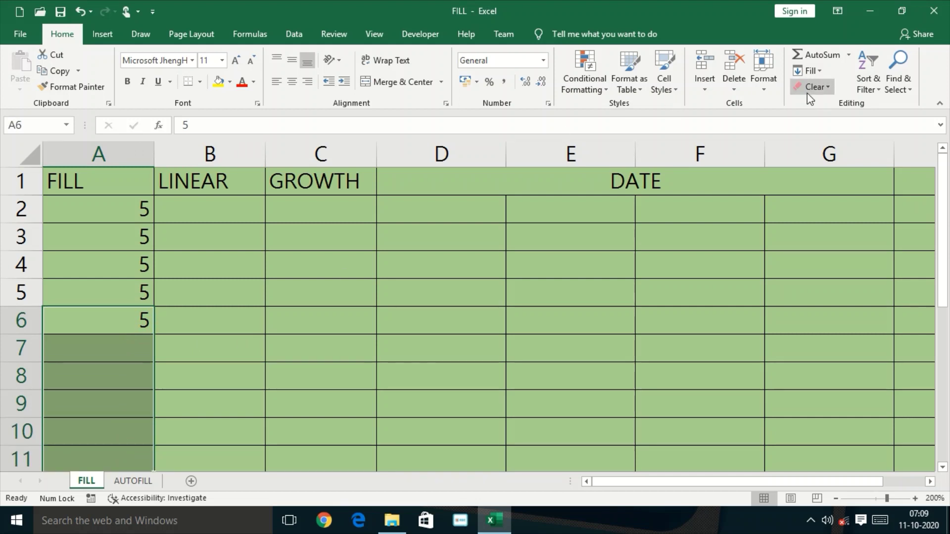
{"action": "left_click", "coordinate": [808, 71]}
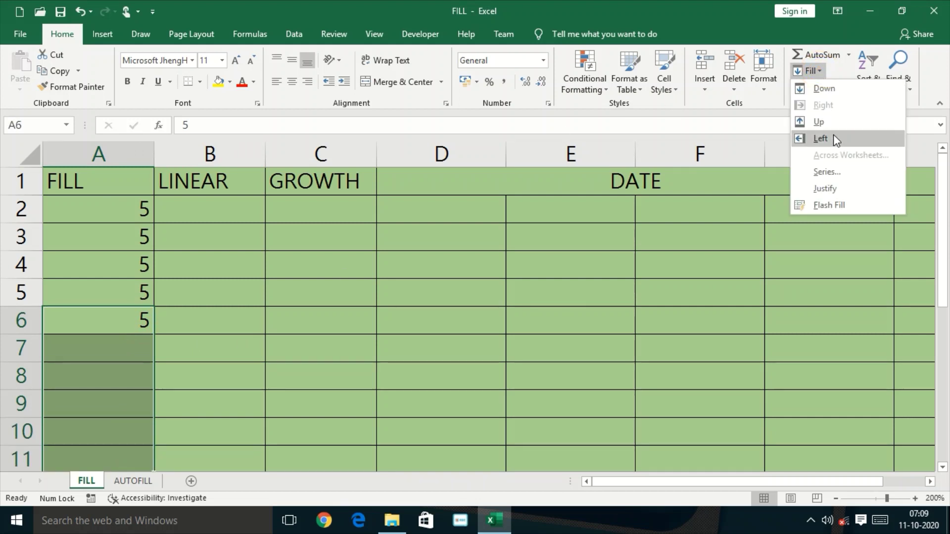
{"action": "left_click", "coordinate": [845, 90]}
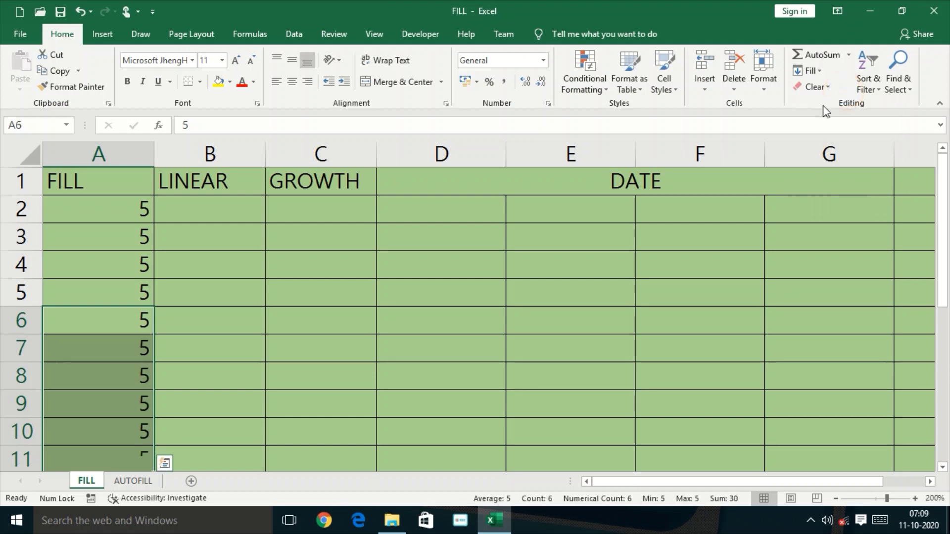
{"action": "left_click", "coordinate": [176, 352]}
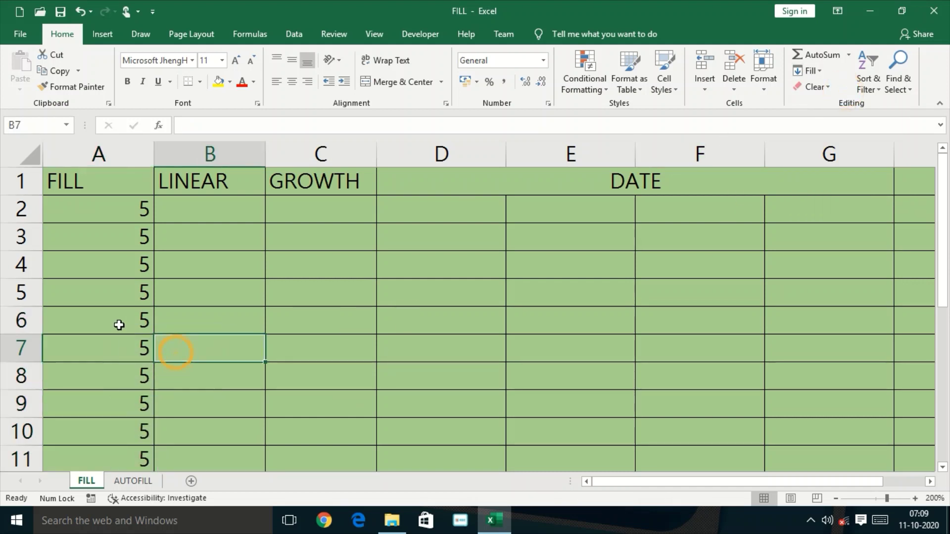
{"action": "left_click_drag", "start_coordinate": [121, 321], "coordinate": [514, 317]}
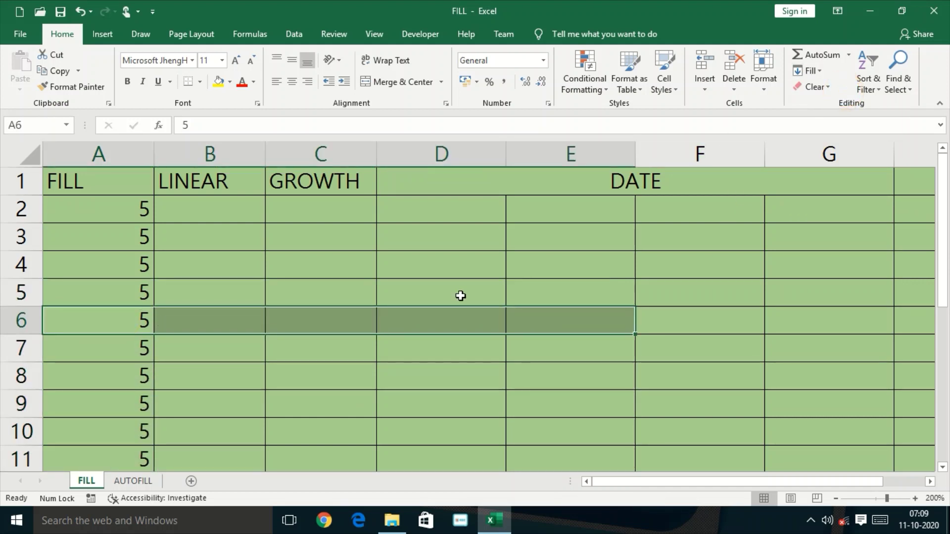
{"action": "left_click", "coordinate": [818, 72]}
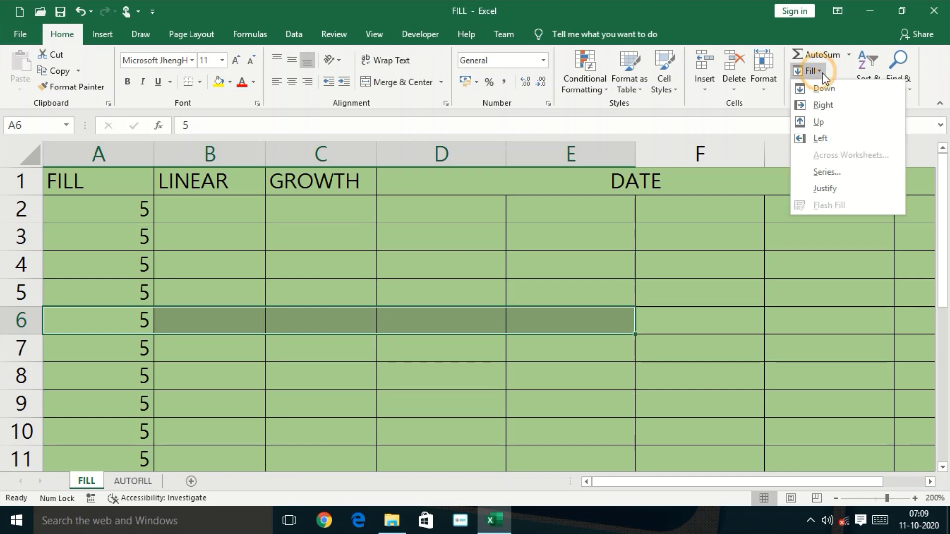
{"action": "left_click", "coordinate": [839, 112]}
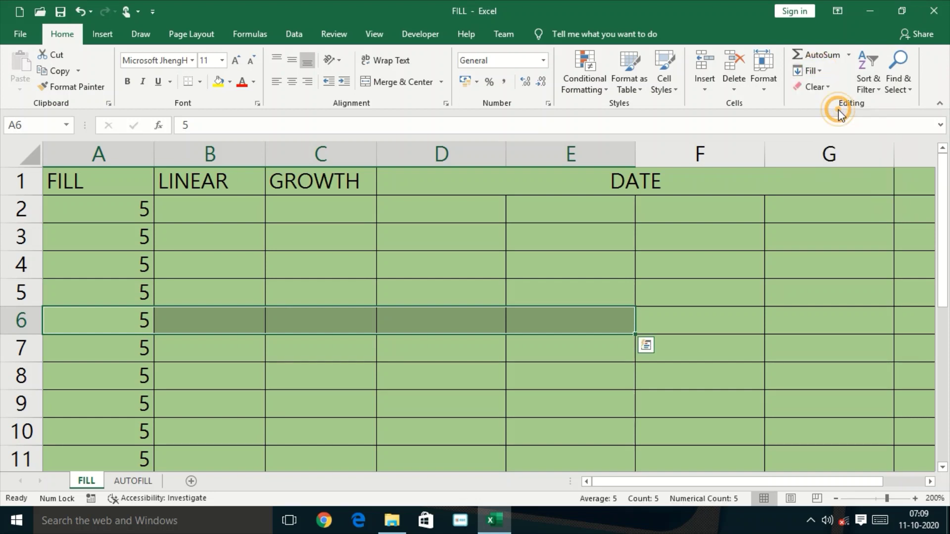
{"action": "left_click", "coordinate": [488, 389]}
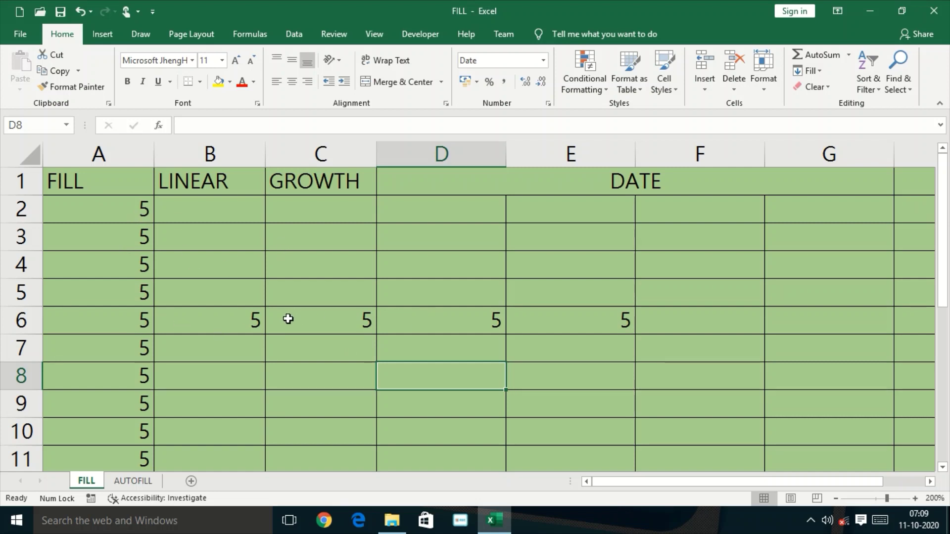
{"action": "left_click_drag", "start_coordinate": [255, 320], "coordinate": [565, 331]}
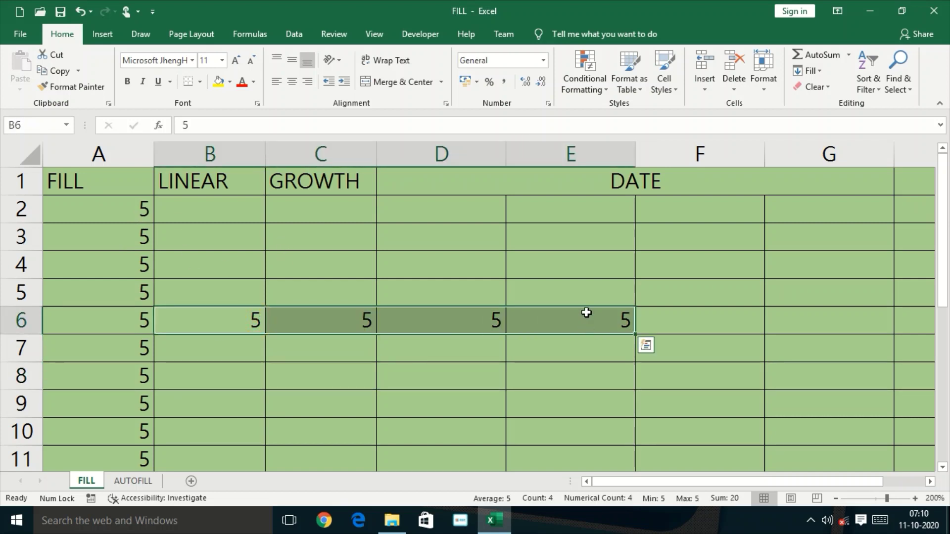
{"action": "key", "text": "Delete"}
{"action": "left_click", "coordinate": [413, 386]}
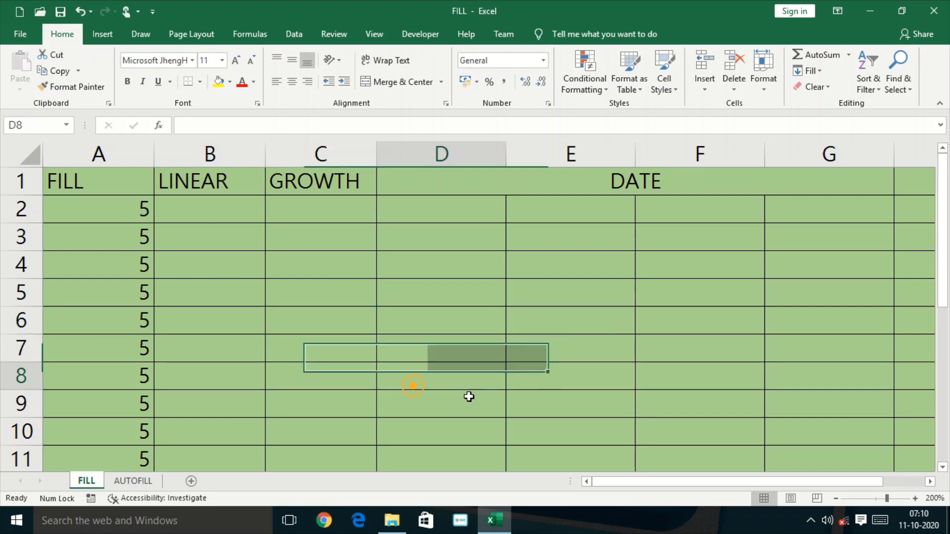
{"action": "left_click", "coordinate": [229, 210]}
{"action": "left_click", "coordinate": [819, 73]}
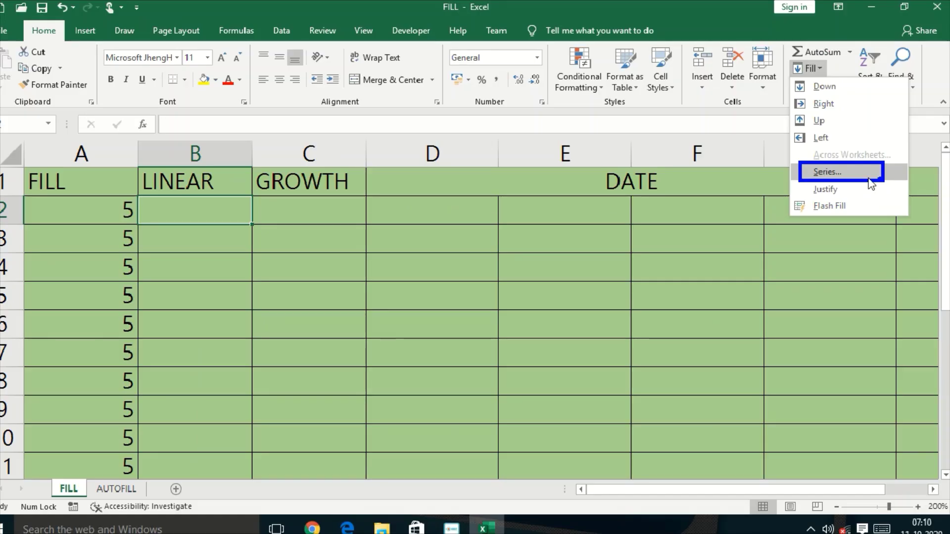
{"action": "key", "text": "Escape"}
{"action": "left_click", "coordinate": [812, 71]}
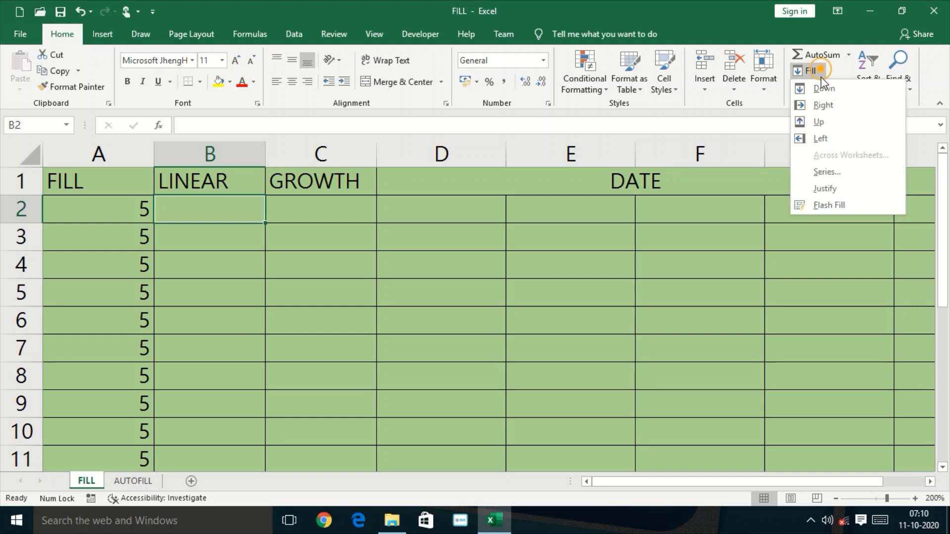
{"action": "left_click", "coordinate": [827, 172]}
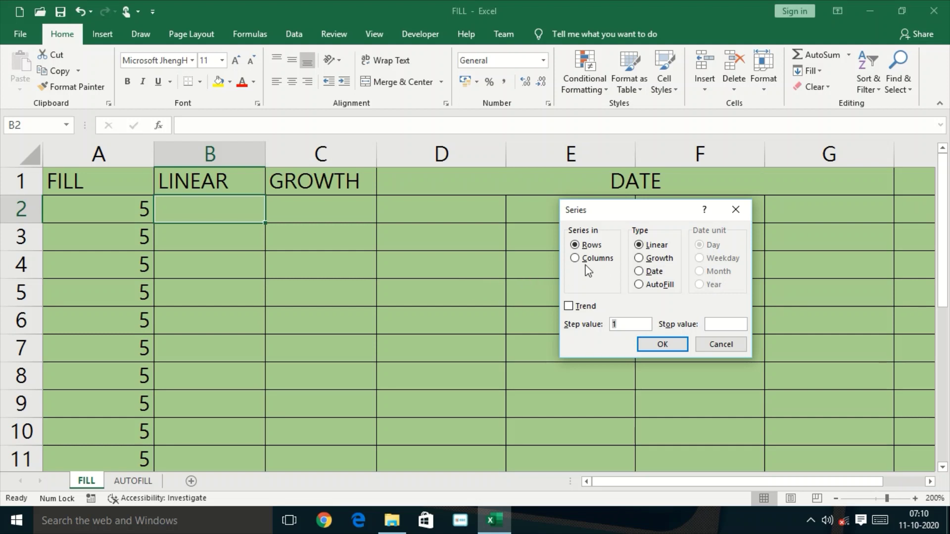
{"action": "left_click", "coordinate": [575, 258]}
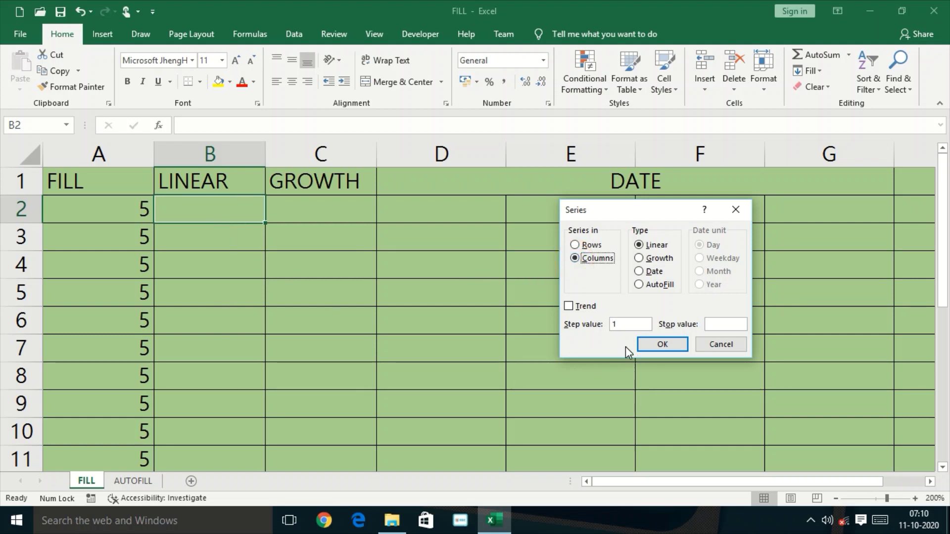
{"action": "left_click", "coordinate": [721, 345]}
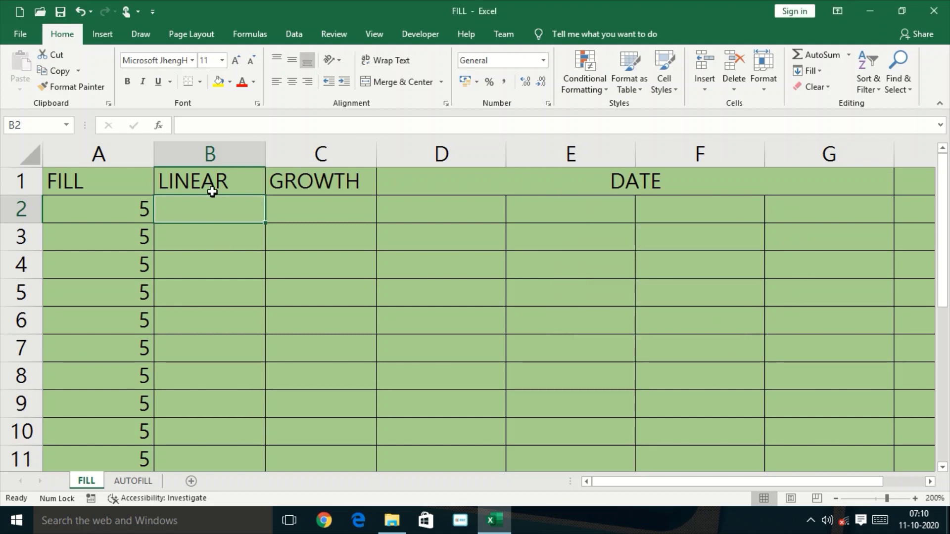
- Enter 3 in B2 and fill a linear column series with step 2 and stop value 30
{"action": "left_click", "coordinate": [225, 211]}
{"action": "type", "text": "3"}
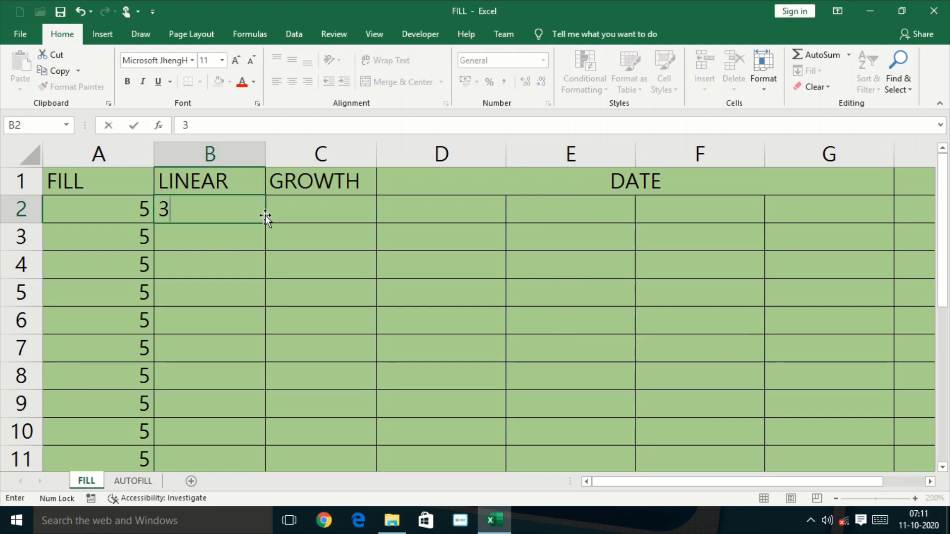
{"action": "key", "text": "Return"}
{"action": "left_click", "coordinate": [208, 217]}
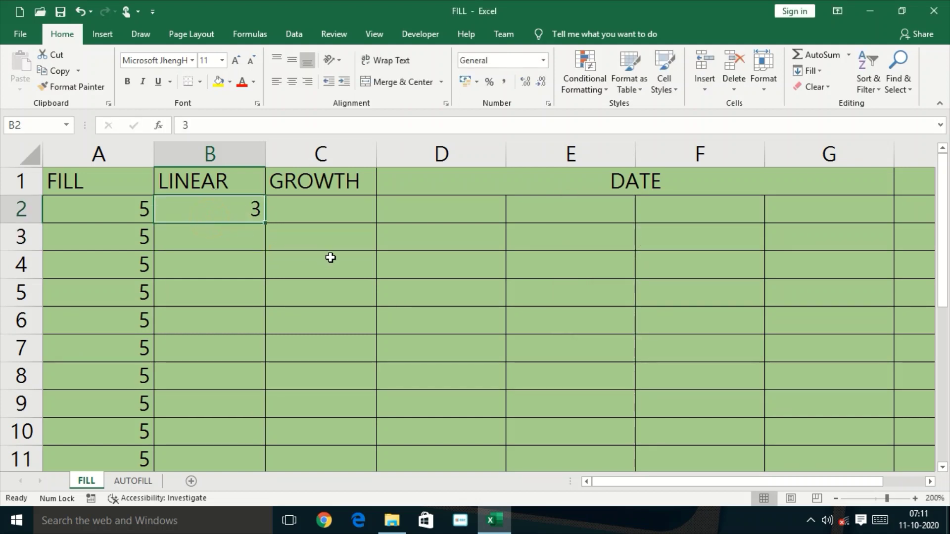
{"action": "left_click", "coordinate": [821, 74]}
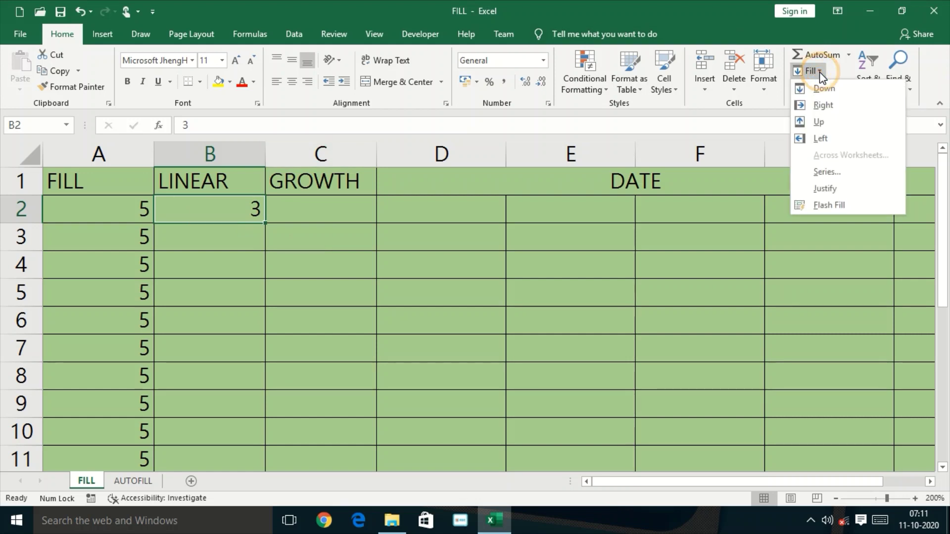
{"action": "left_click", "coordinate": [836, 168]}
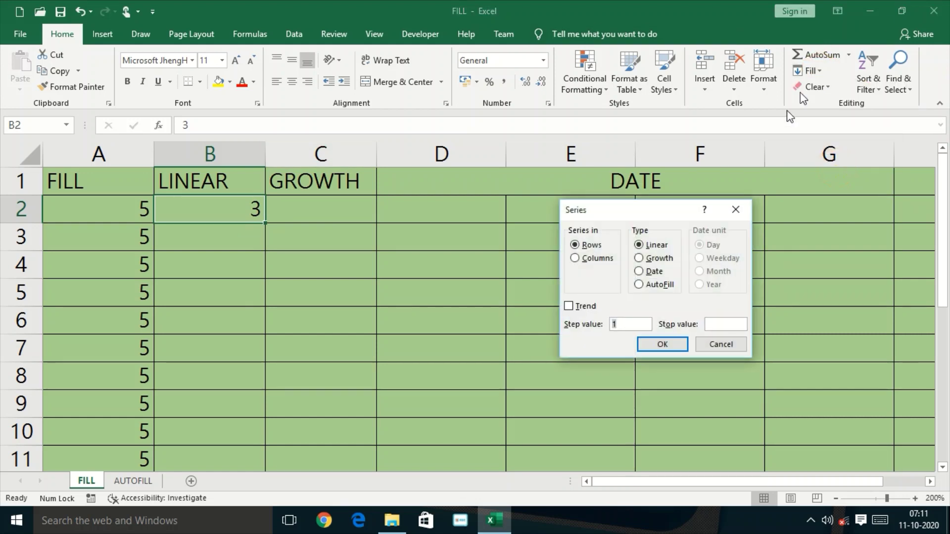
{"action": "left_click", "coordinate": [583, 261]}
{"action": "double_click", "coordinate": [633, 327]}
{"action": "type", "text": "2"}
{"action": "left_click", "coordinate": [716, 325]}
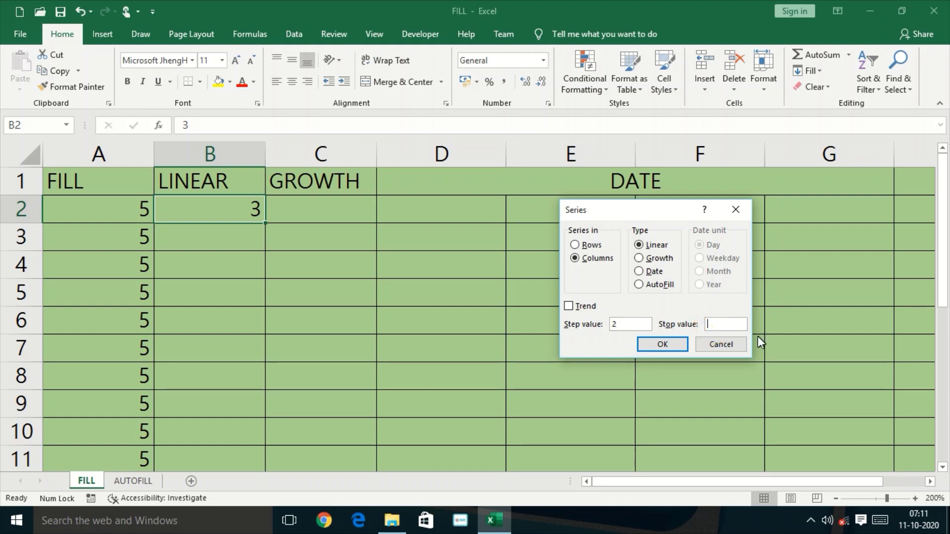
{"action": "type", "text": "30"}
{"action": "left_click", "coordinate": [672, 346]}
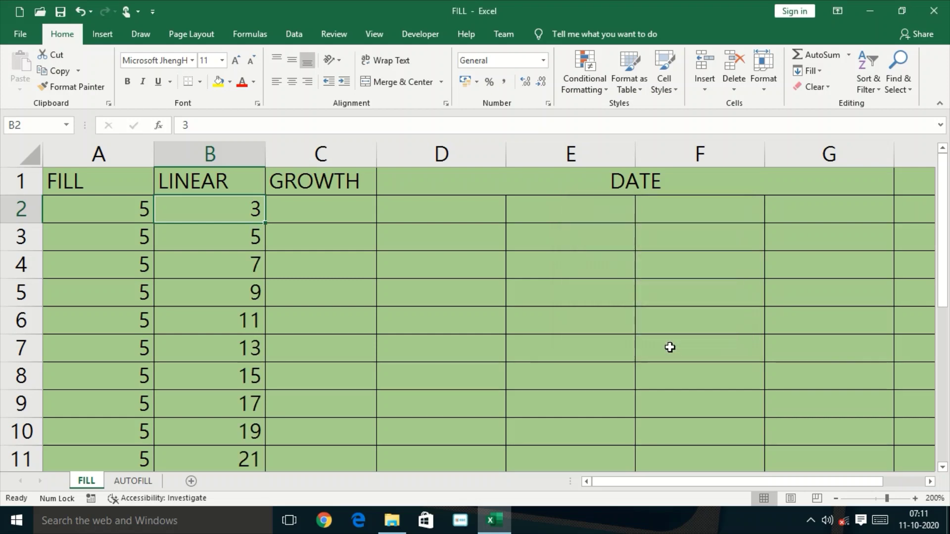
- Scroll down to confirm the LINEAR series ends at 29 in B15
{"action": "scroll", "coordinate": [365, 399], "scroll_direction": "down", "scroll_amount": 3}
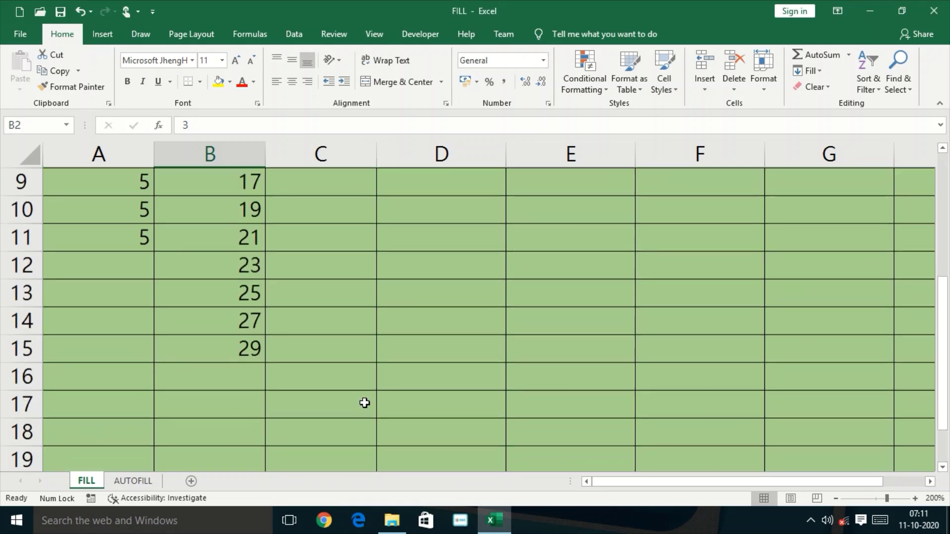
{"action": "scroll", "coordinate": [364, 404], "scroll_direction": "up", "scroll_amount": 3}
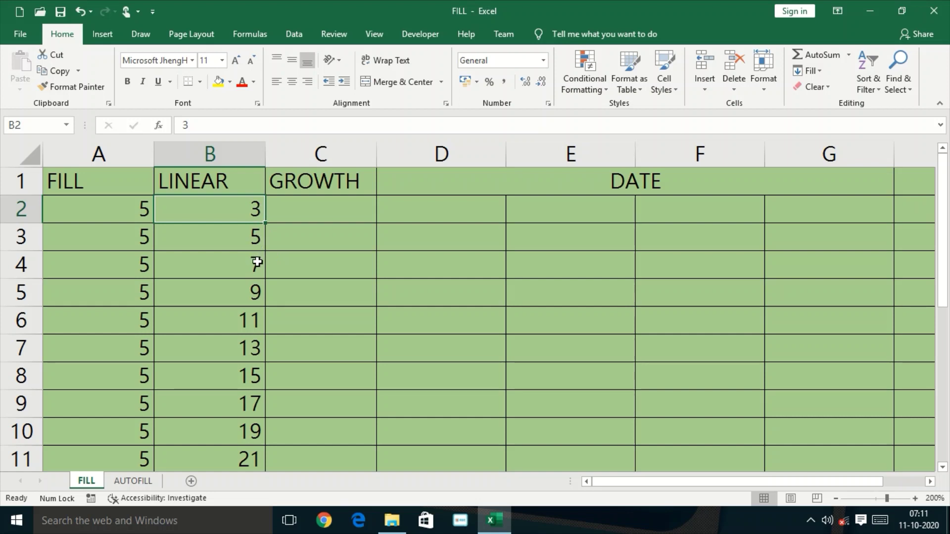
{"action": "scroll", "coordinate": [293, 374], "scroll_direction": "down", "scroll_amount": 3}
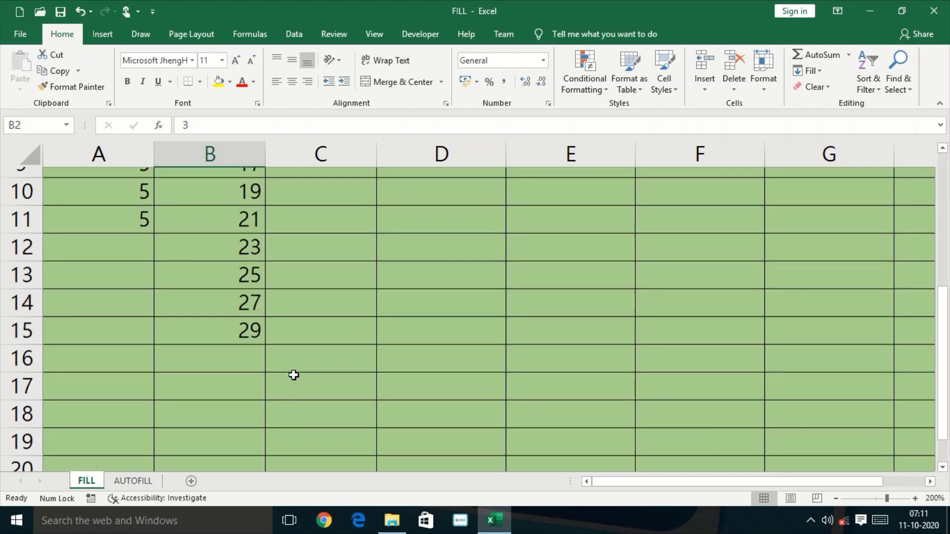
{"action": "left_click", "coordinate": [248, 325]}
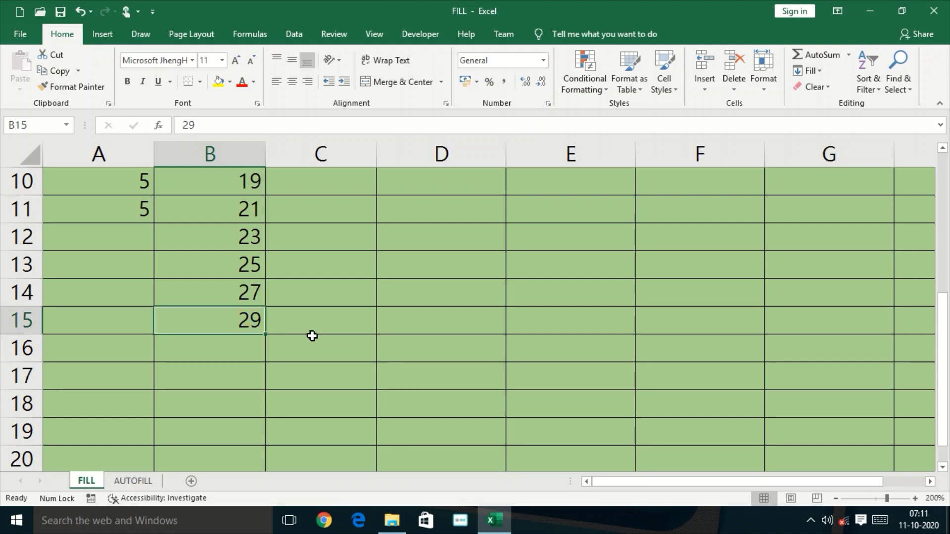
{"action": "scroll", "coordinate": [338, 342], "scroll_direction": "up", "scroll_amount": 1}
{"action": "scroll", "coordinate": [339, 341], "scroll_direction": "up", "scroll_amount": 3}
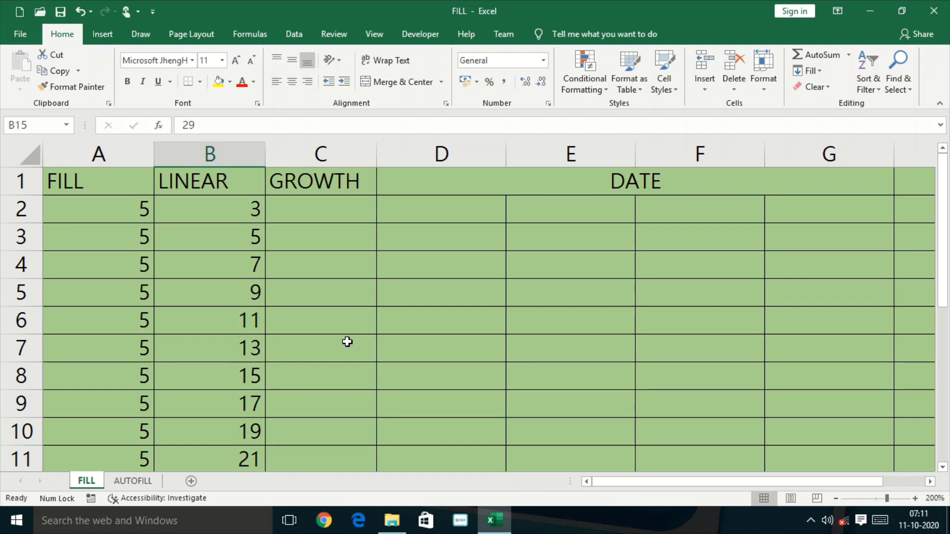
{"action": "left_click", "coordinate": [328, 212]}
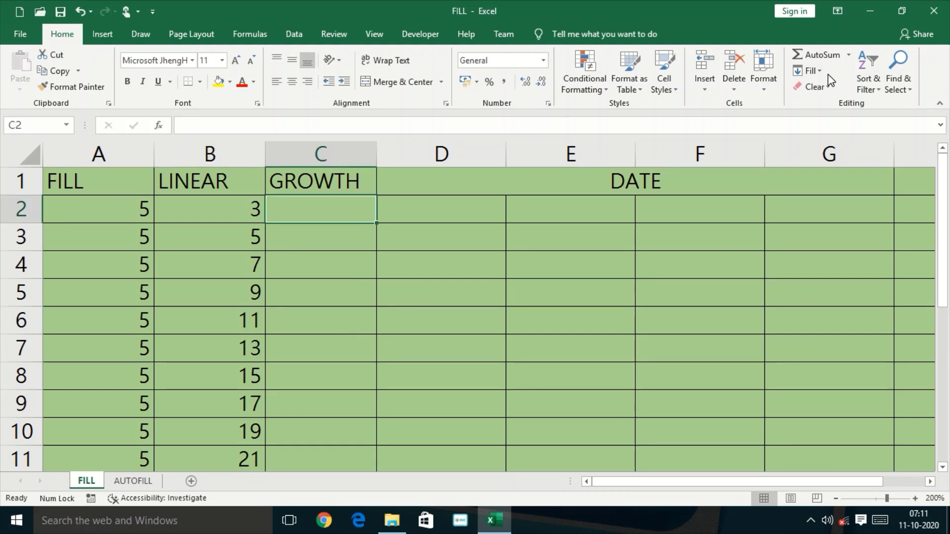
- Enter 5 in C2 and fill a Growth column series with step 2 and stop value 50
{"action": "type", "text": "5"}
{"action": "key", "text": "Return"}
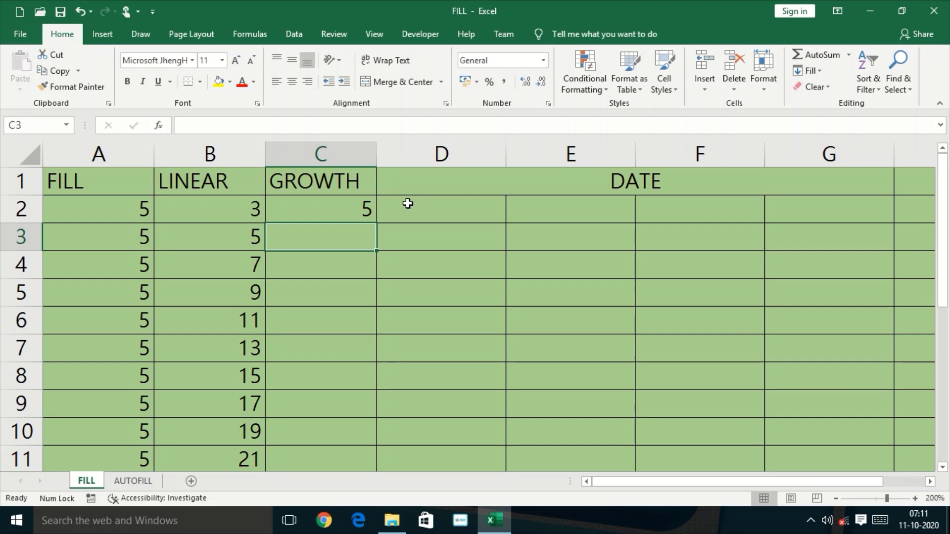
{"action": "left_click", "coordinate": [361, 210]}
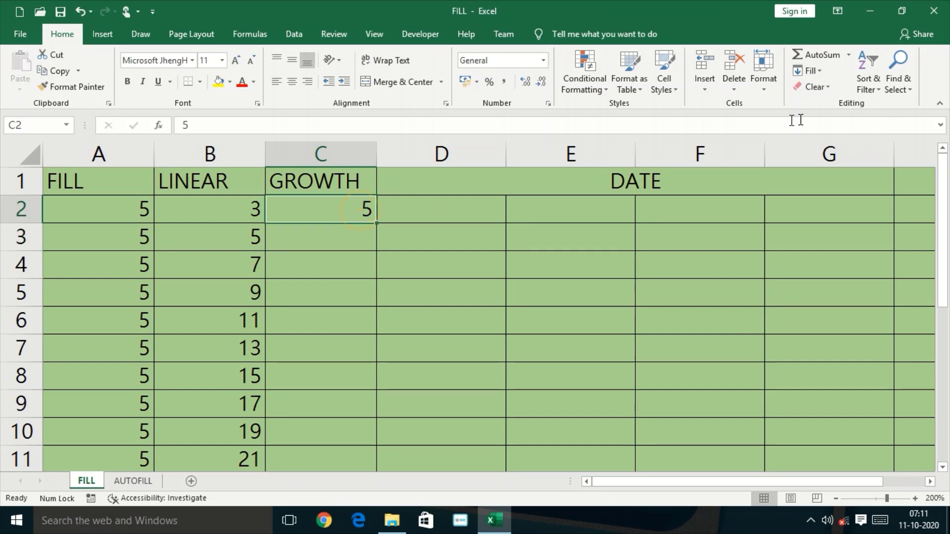
{"action": "left_click", "coordinate": [819, 72]}
{"action": "left_click", "coordinate": [833, 177]}
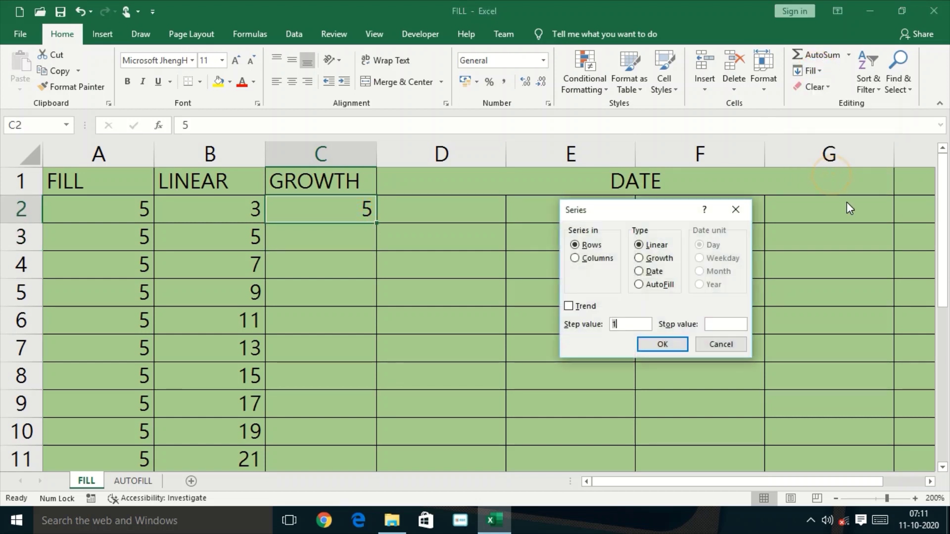
{"action": "left_click", "coordinate": [583, 259]}
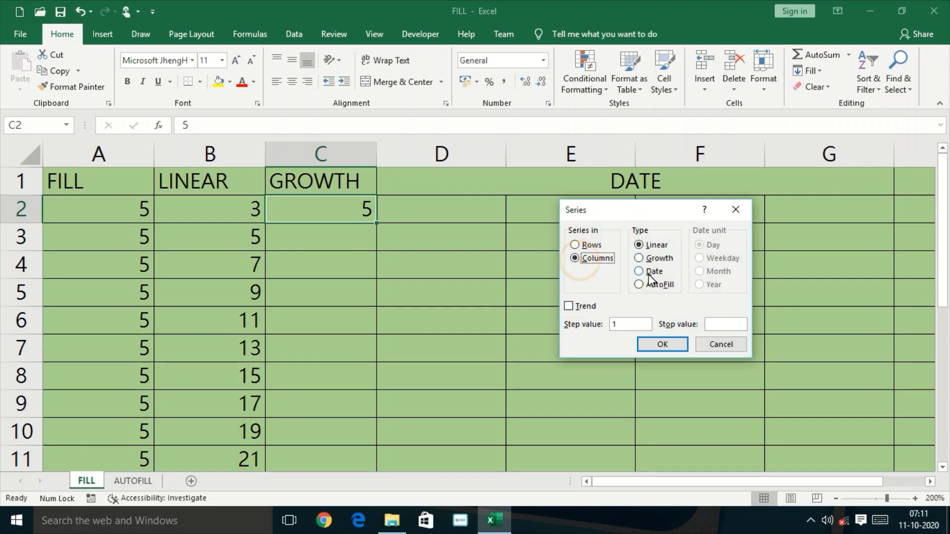
{"action": "left_click", "coordinate": [639, 258]}
{"action": "double_click", "coordinate": [629, 327]}
{"action": "type", "text": "2"}
{"action": "left_click", "coordinate": [715, 326]}
{"action": "type", "text": "5"}
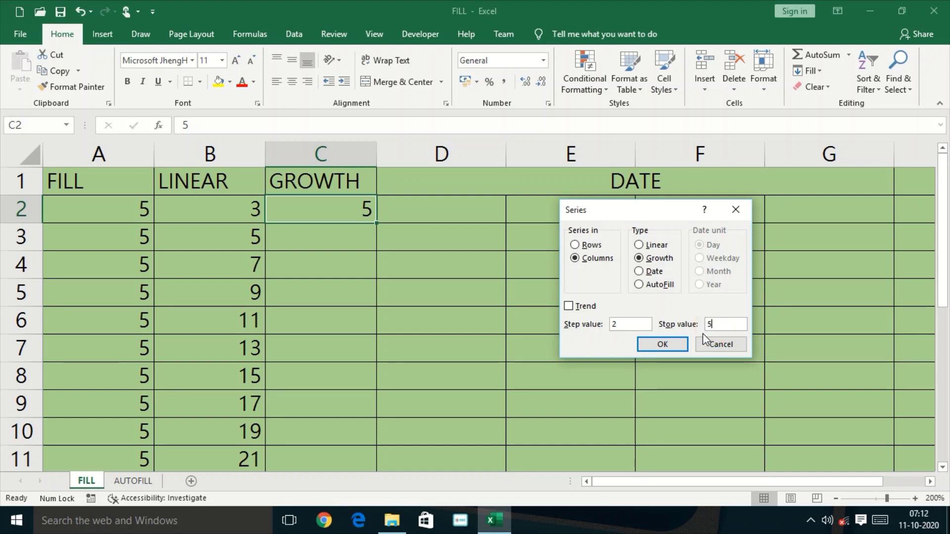
{"action": "type", "text": "0"}
{"action": "left_click", "coordinate": [673, 343]}
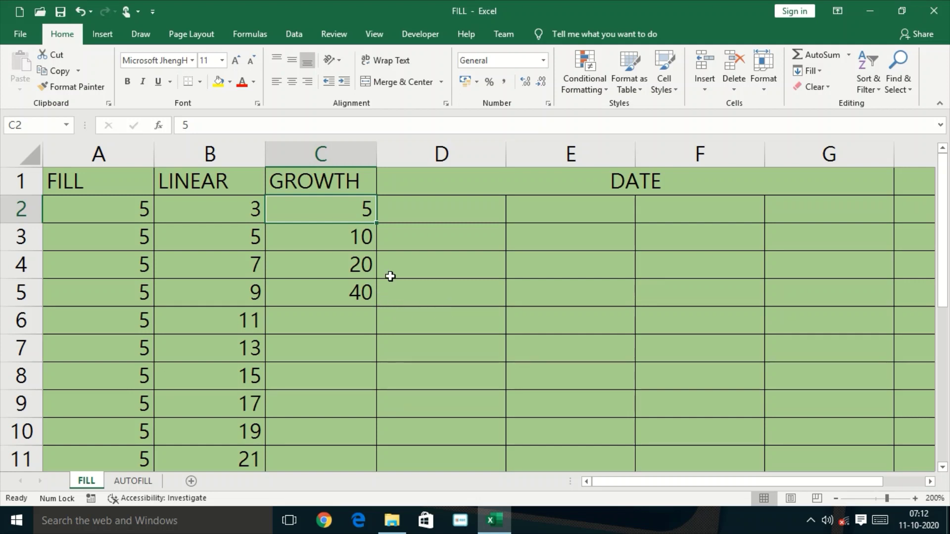
- Set the Series dialog to Columns and Date for D2, then cancel it
{"action": "left_click", "coordinate": [451, 212]}
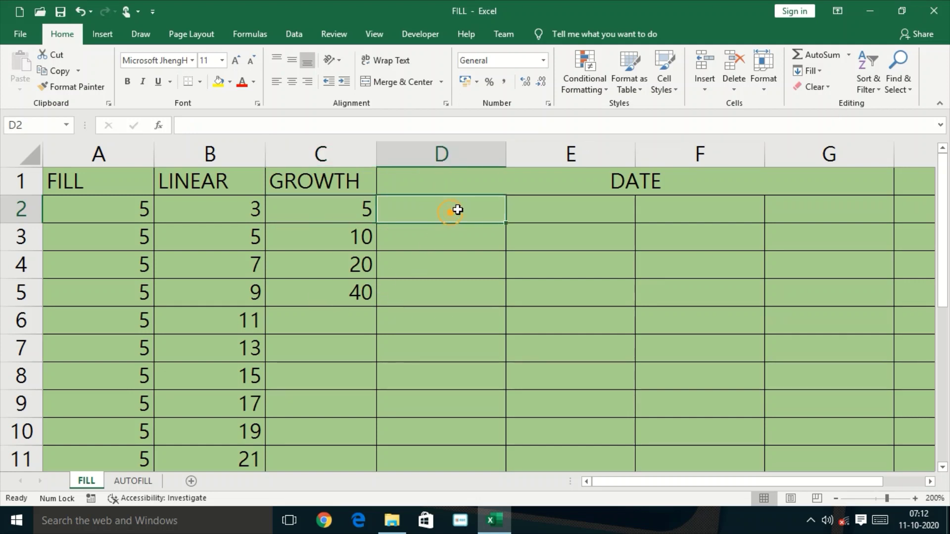
{"action": "left_click", "coordinate": [823, 74]}
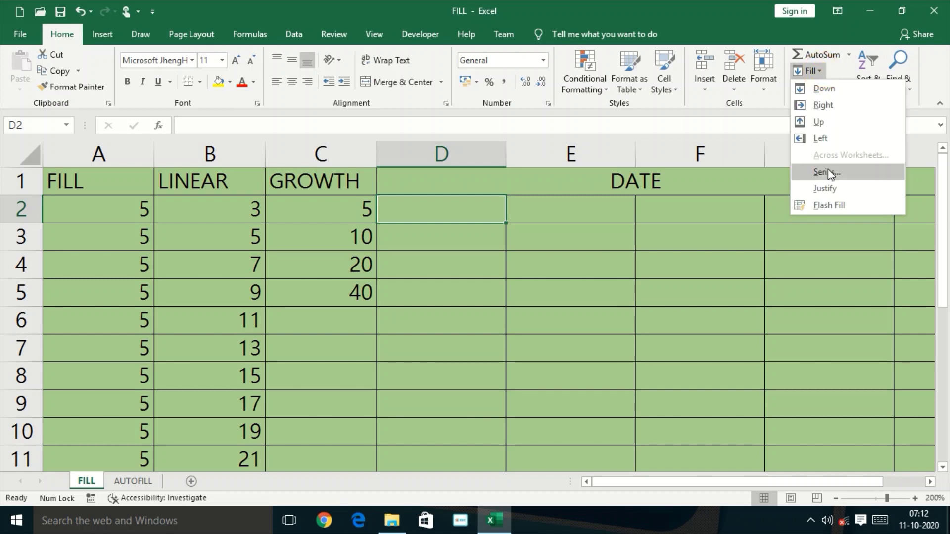
{"action": "left_click", "coordinate": [828, 168]}
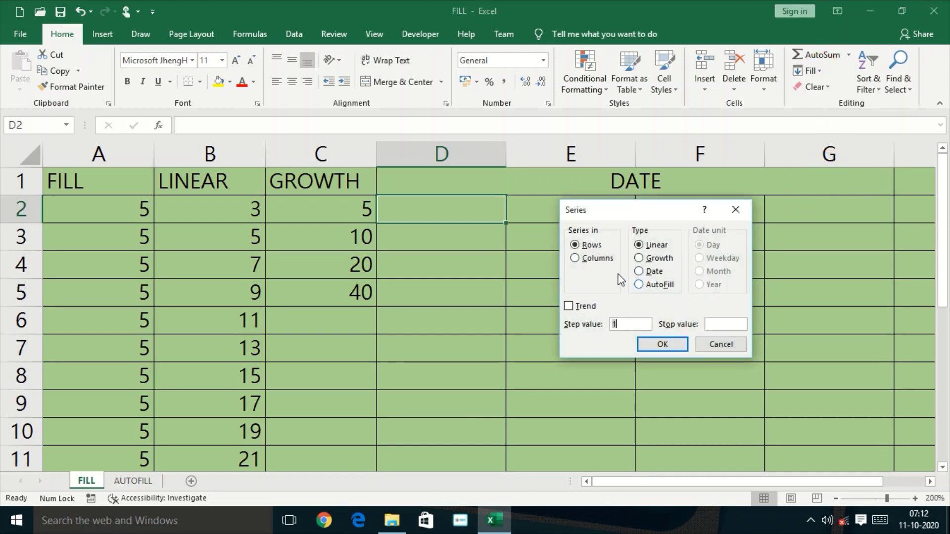
{"action": "left_click", "coordinate": [583, 260]}
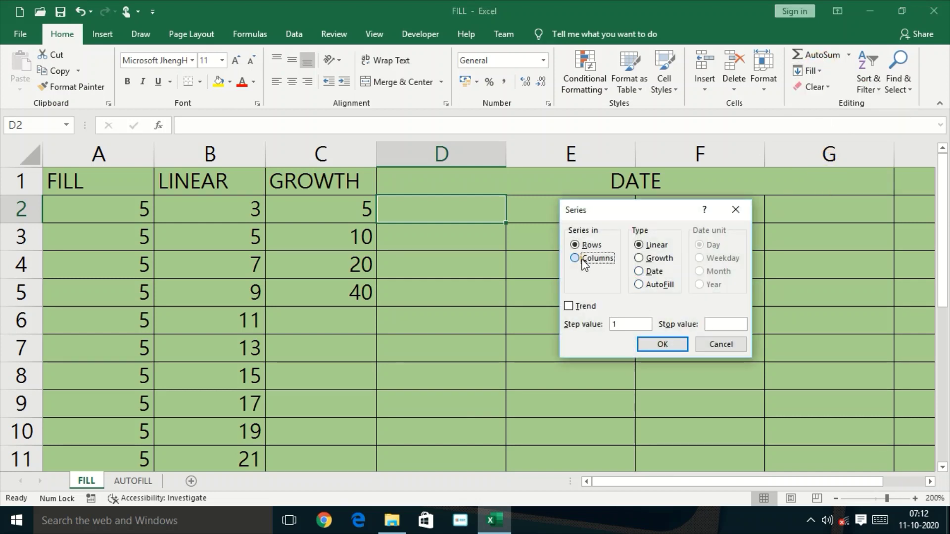
{"action": "left_click", "coordinate": [640, 272]}
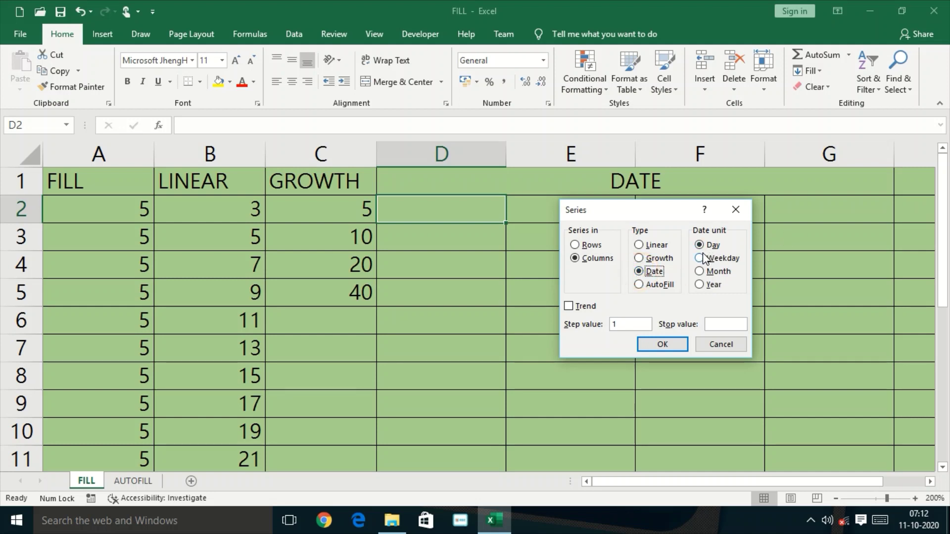
{"action": "left_click", "coordinate": [712, 345]}
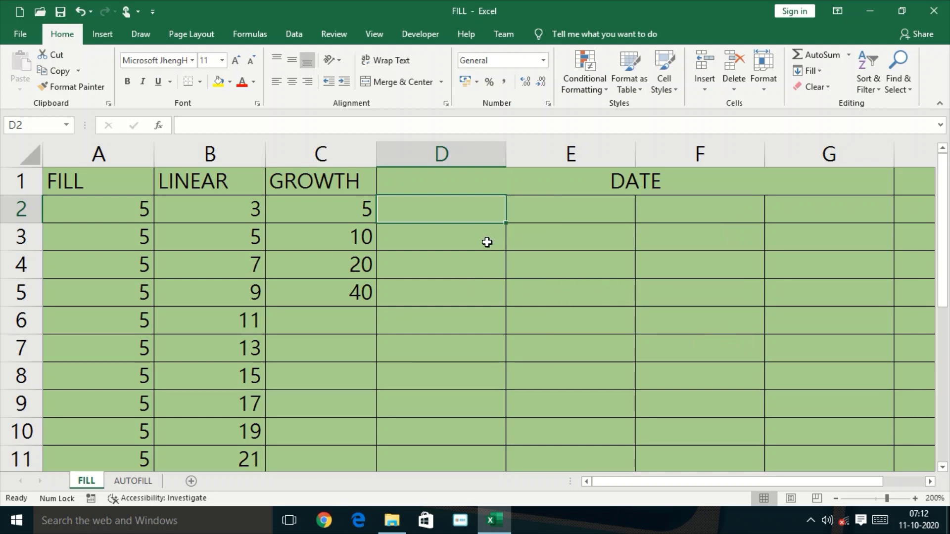
- Enter the start date 05-06-2020 in cell D2
{"action": "type", "text": "05-06-"}
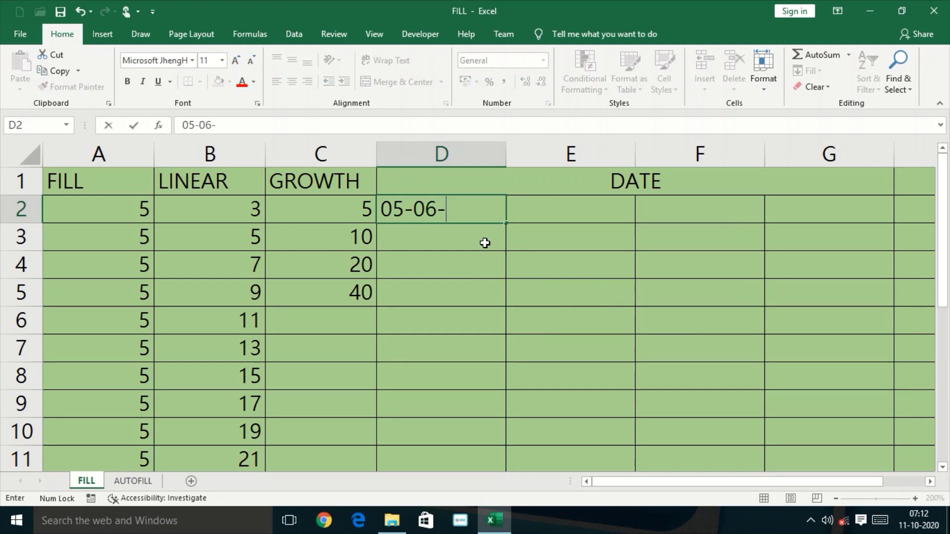
{"action": "type", "text": "2020"}
{"action": "key", "text": "ctrl+Return"}
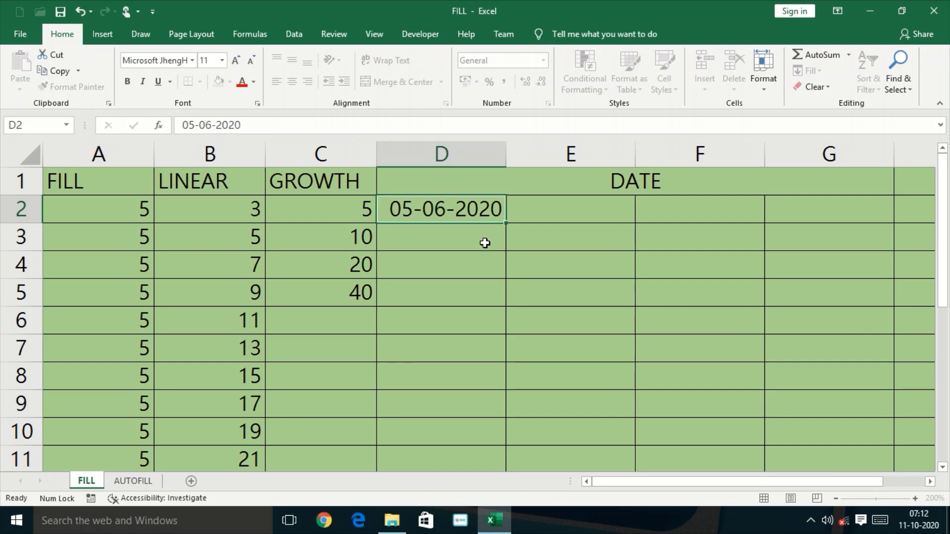
{"action": "key", "text": "Return"}
{"action": "left_click", "coordinate": [463, 214]}
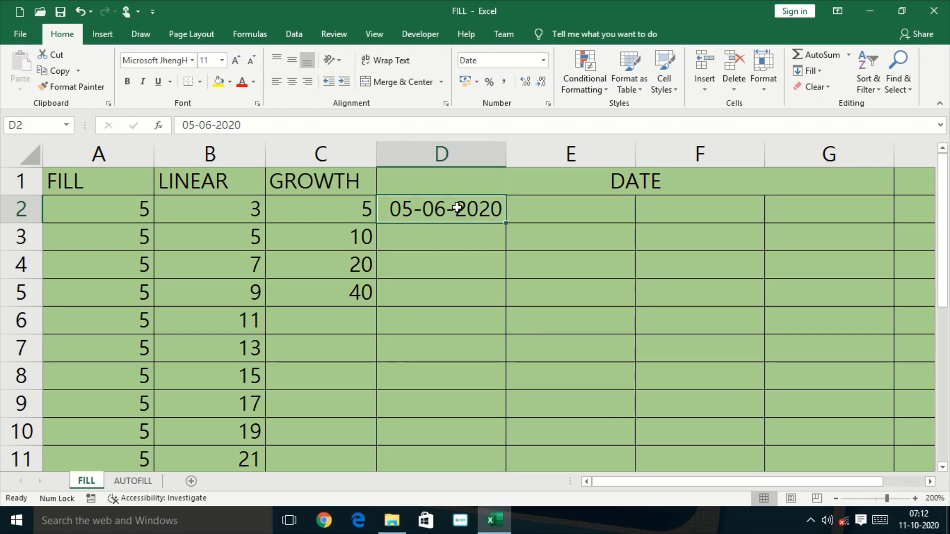
- Fill D2:D10 with a daily date series, step 1, ending at 13-06-2020
{"action": "left_click_drag", "start_coordinate": [457, 208], "coordinate": [447, 430]}
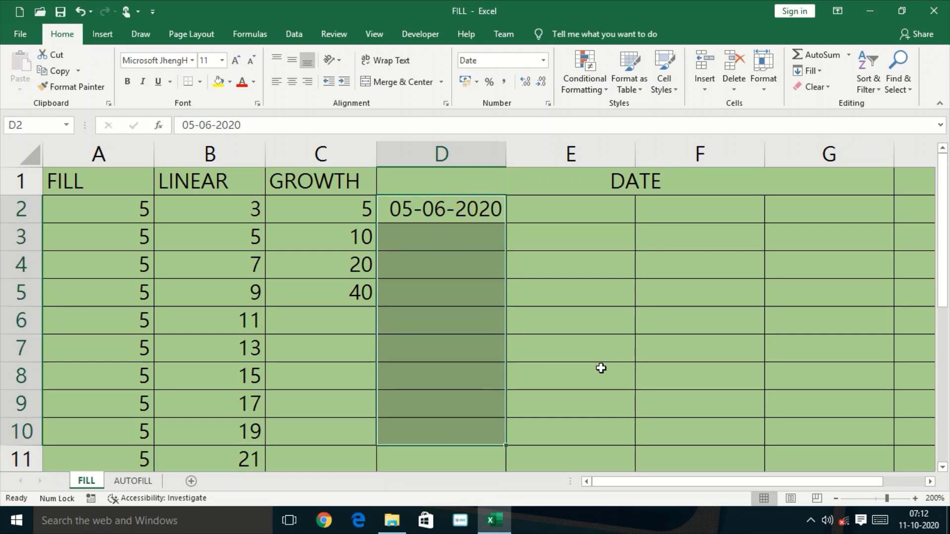
{"action": "left_click", "coordinate": [821, 71]}
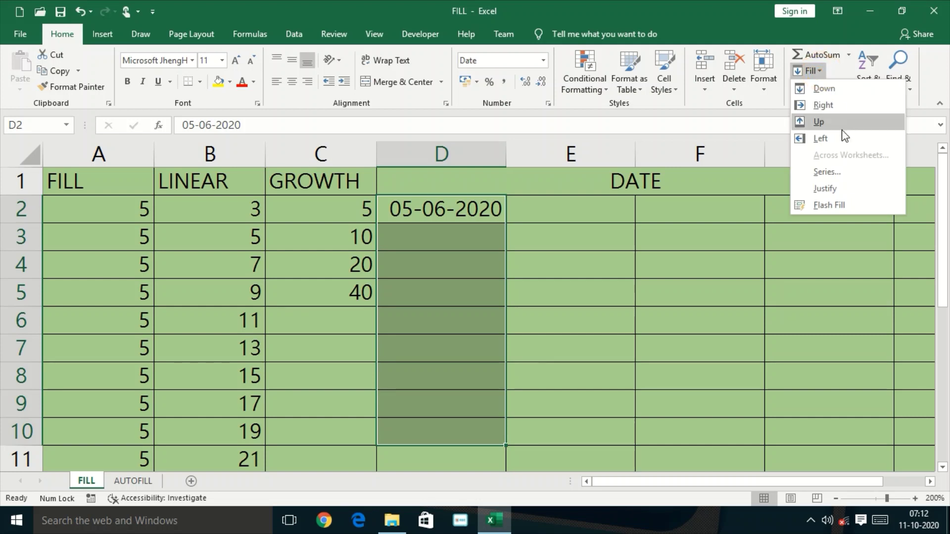
{"action": "left_click", "coordinate": [824, 173]}
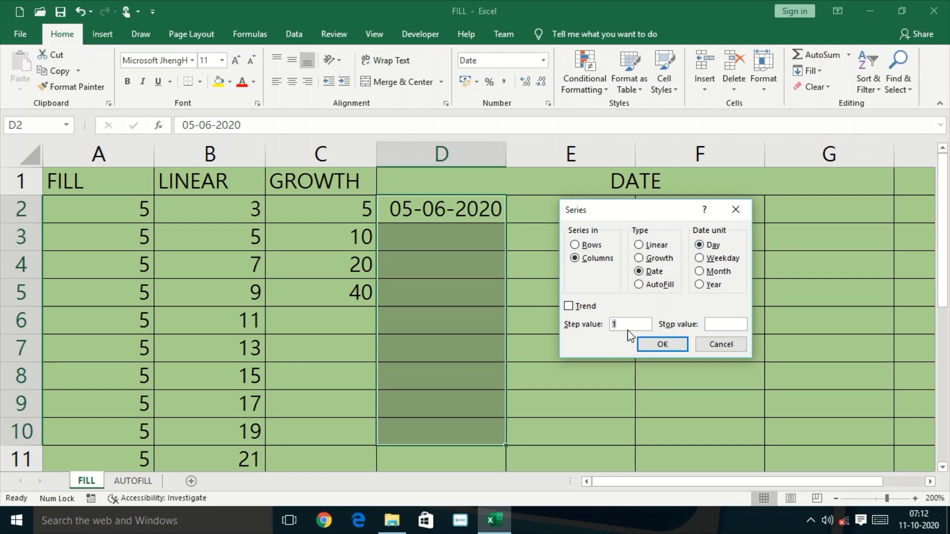
{"action": "left_click", "coordinate": [673, 346]}
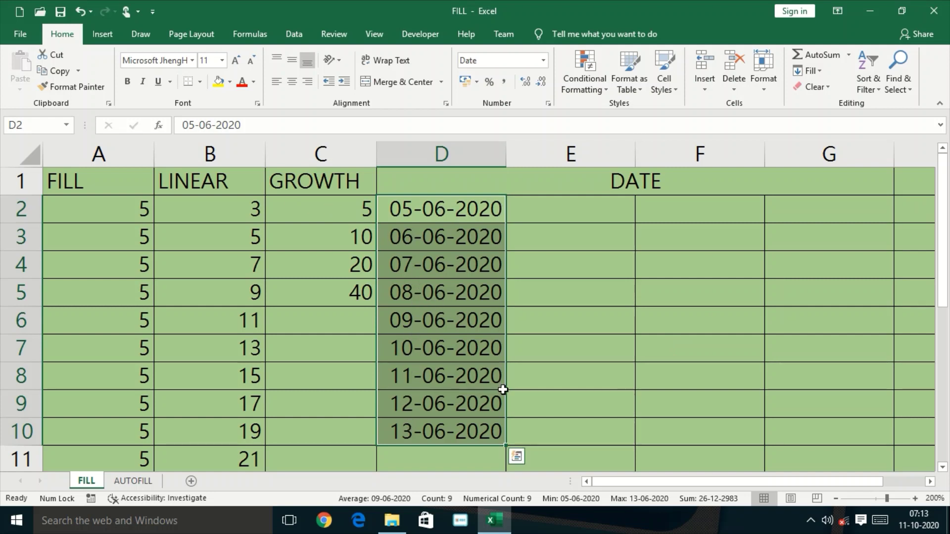
{"action": "left_click", "coordinate": [587, 216]}
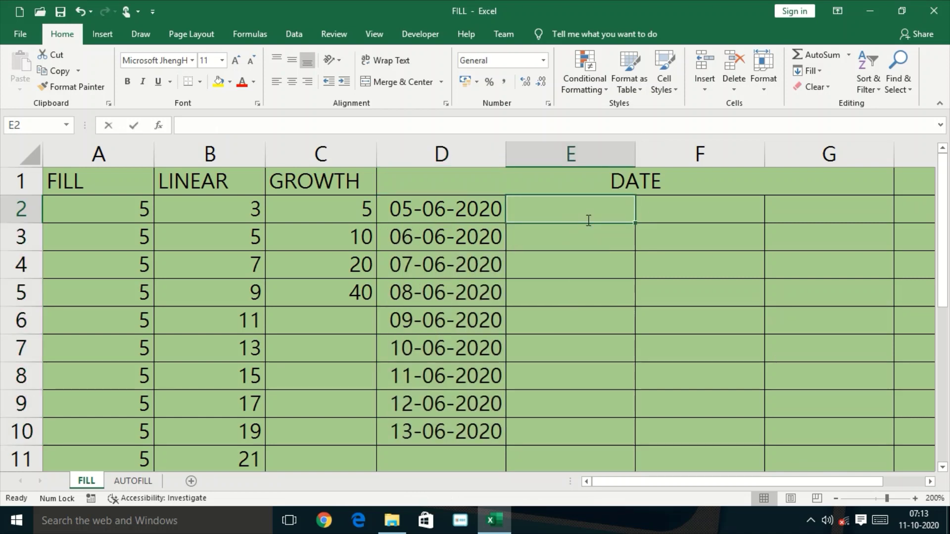
- Enter 05-06-2020 in E2 and fill E2:E11 with a weekday-only date series
{"action": "type", "text": "05-06-"}
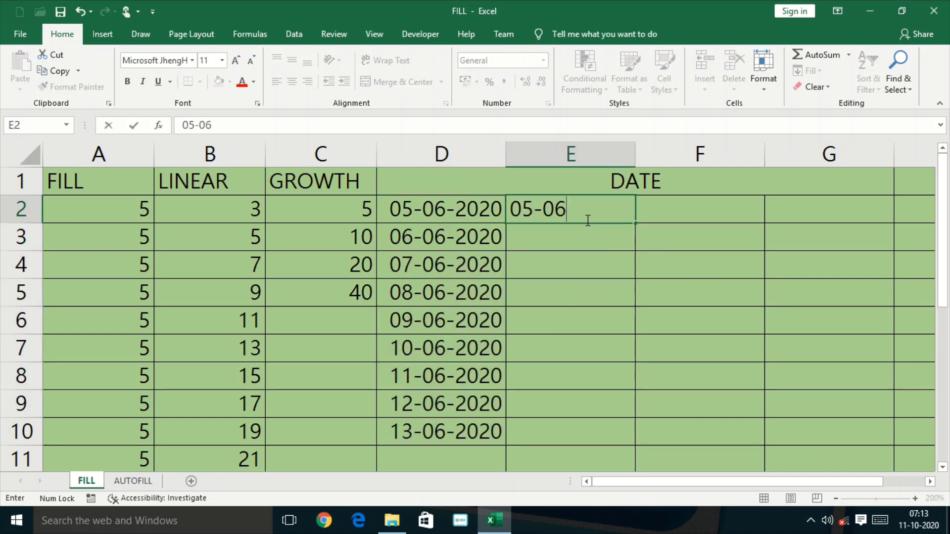
{"action": "type", "text": "2020"}
{"action": "key", "text": "Return"}
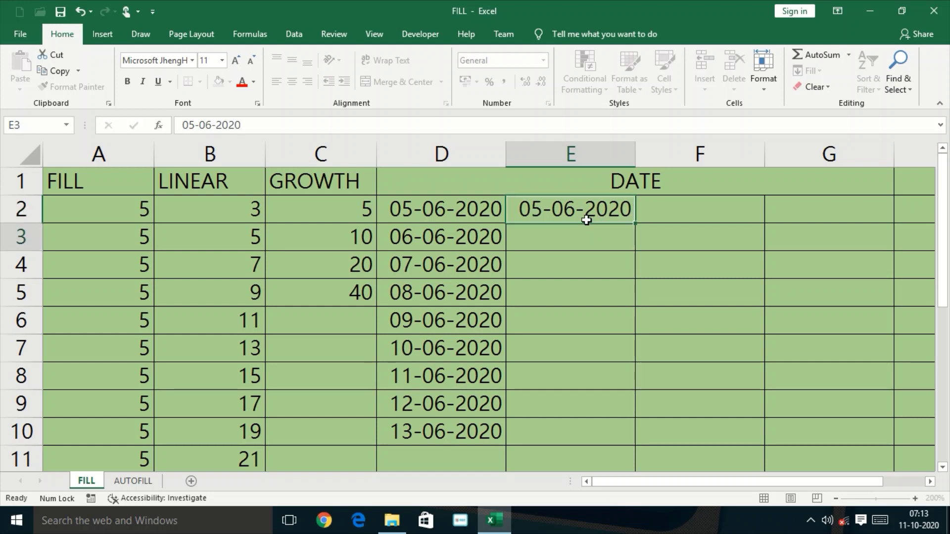
{"action": "left_click_drag", "start_coordinate": [580, 213], "coordinate": [608, 450]}
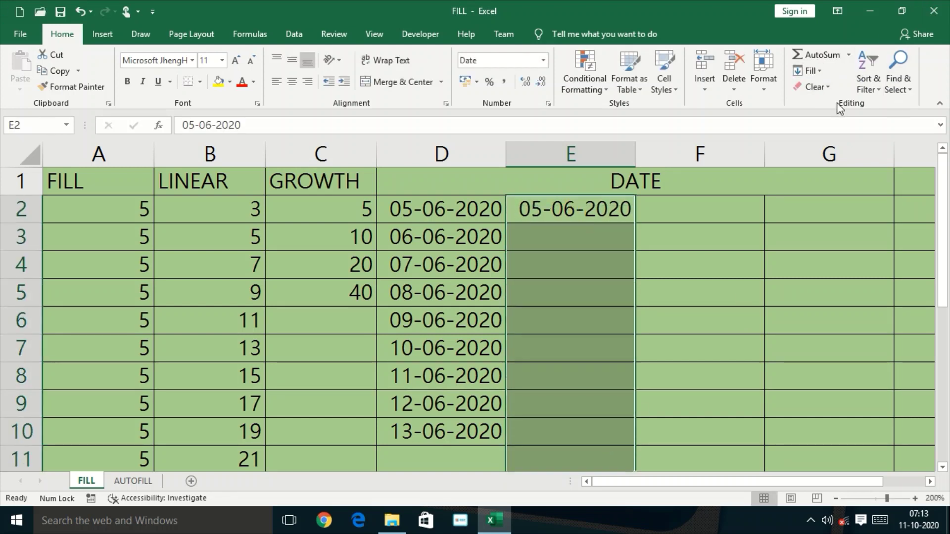
{"action": "left_click", "coordinate": [810, 71]}
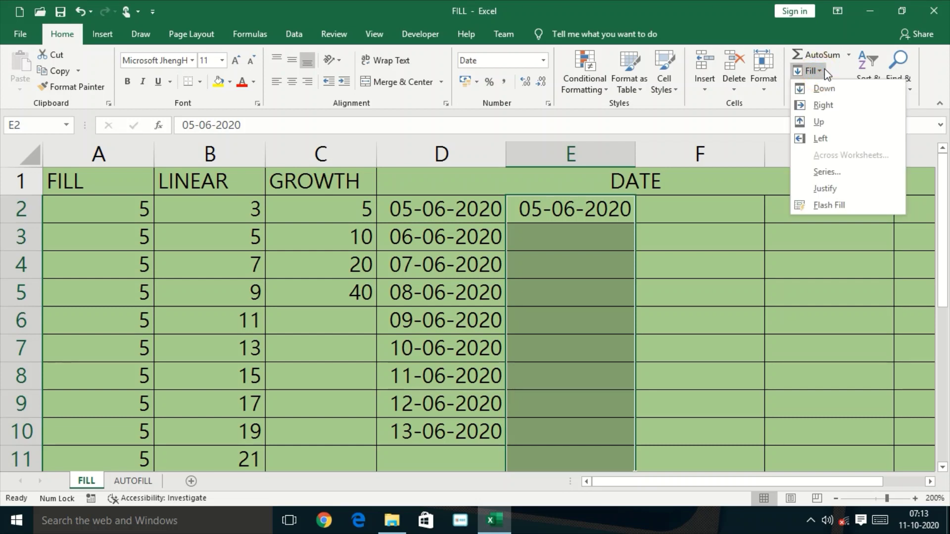
{"action": "left_click", "coordinate": [843, 174]}
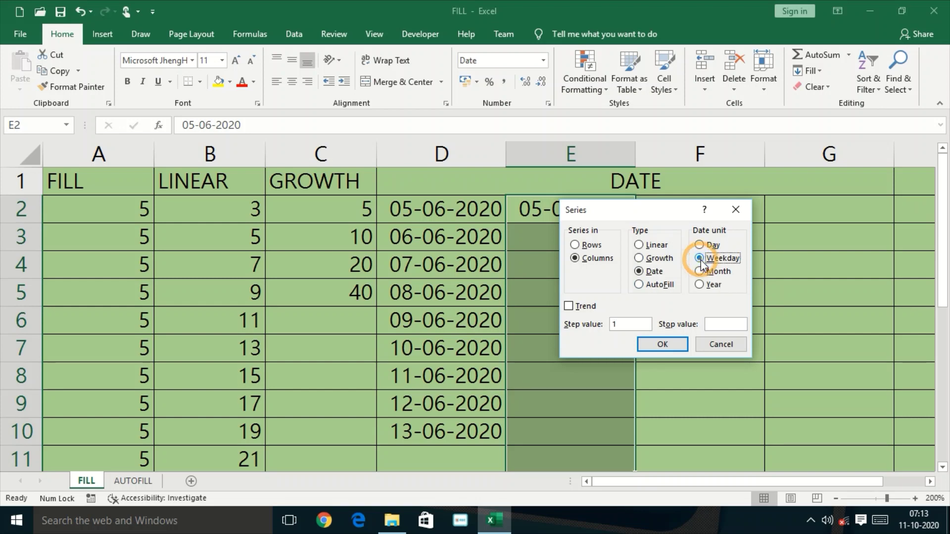
{"action": "left_click", "coordinate": [671, 349]}
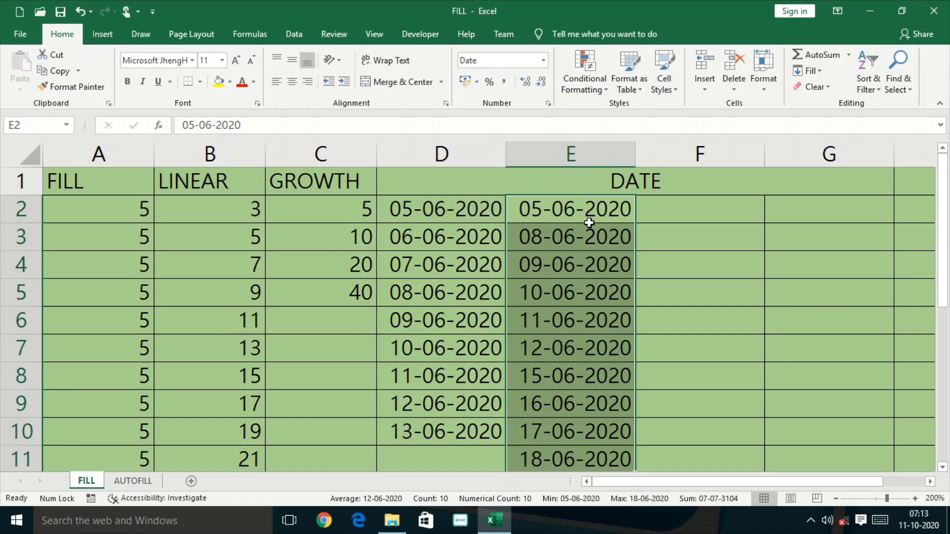
{"action": "left_click", "coordinate": [538, 241]}
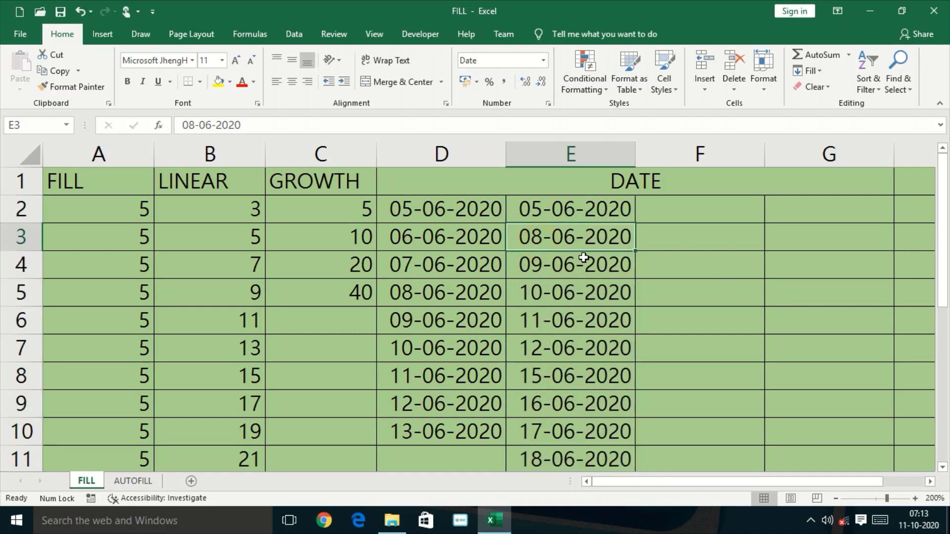
- Check the weekdays of June 2020 in the Windows calendar, then close it
{"action": "left_click", "coordinate": [916, 526]}
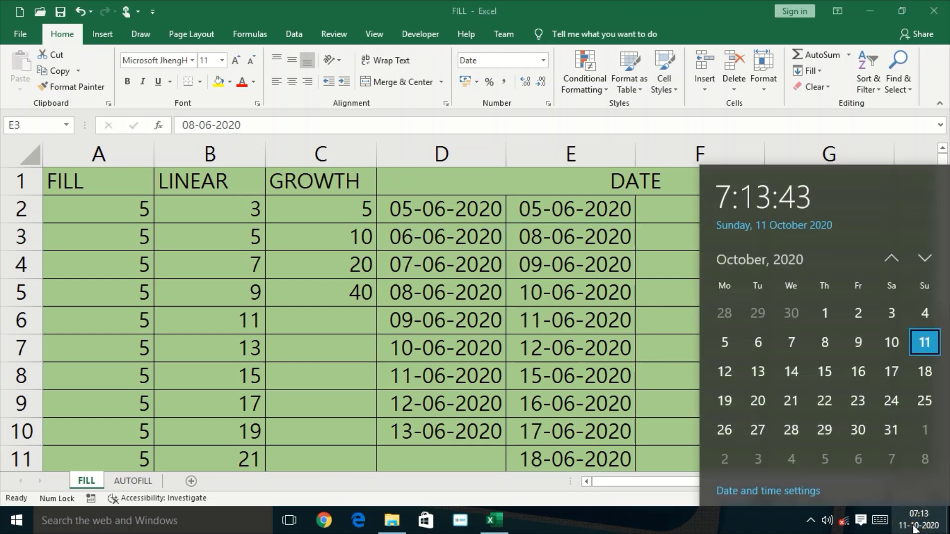
{"action": "left_click", "coordinate": [891, 251]}
{"action": "left_click", "coordinate": [891, 251]}
{"action": "left_click", "coordinate": [891, 251]}
{"action": "left_click", "coordinate": [891, 251]}
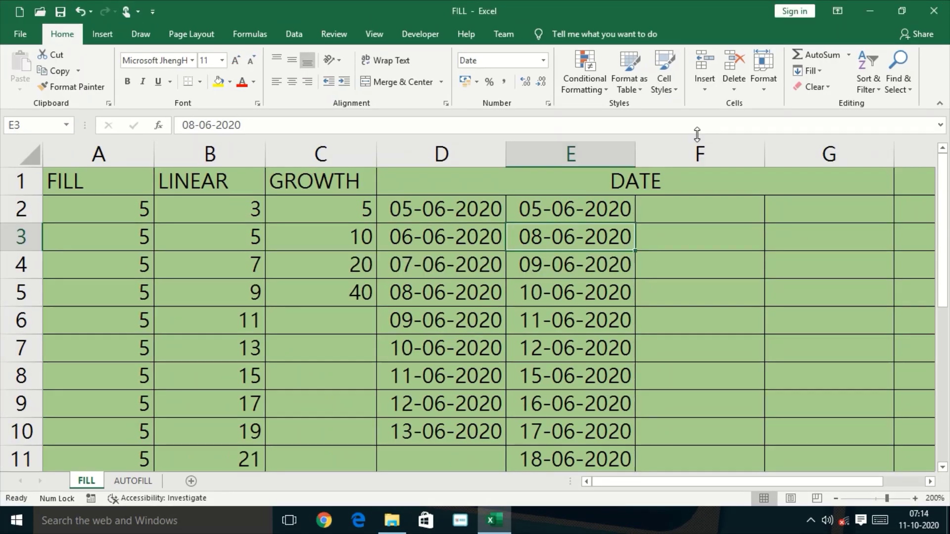
{"action": "left_click", "coordinate": [745, 218]}
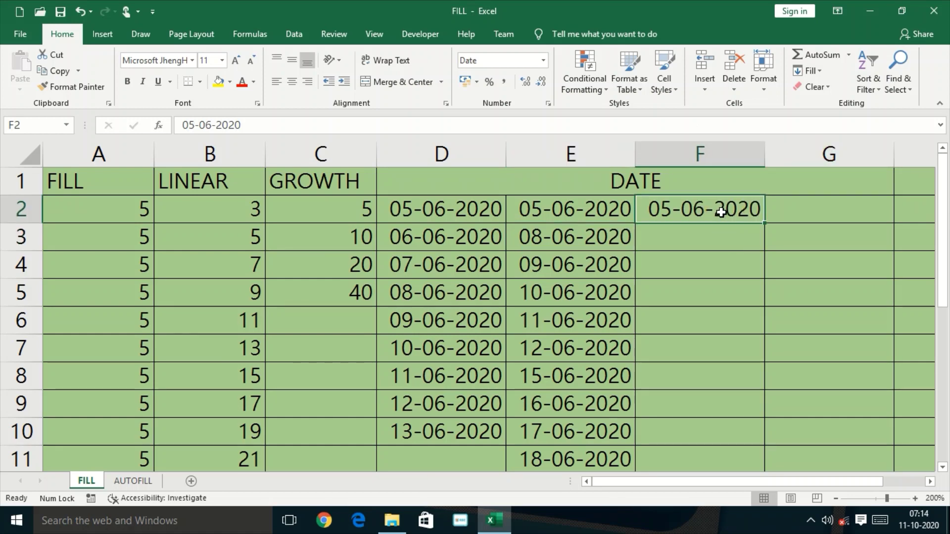
- Fill F2:F11 with a monthly date series from 05-06-2020 to 05-03-2021
{"action": "left_click_drag", "start_coordinate": [721, 213], "coordinate": [820, 209]}
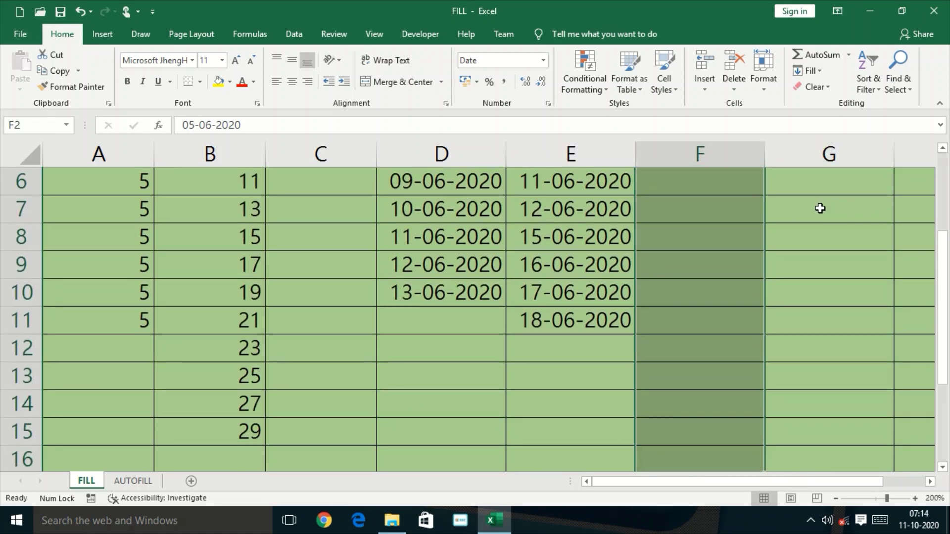
{"action": "left_click", "coordinate": [822, 70]}
{"action": "left_click", "coordinate": [833, 171]}
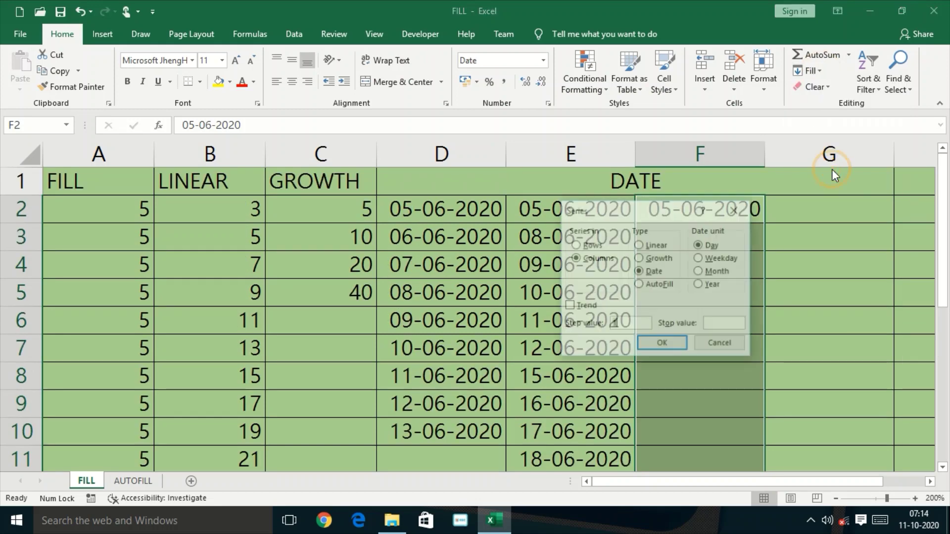
{"action": "left_click", "coordinate": [699, 272]}
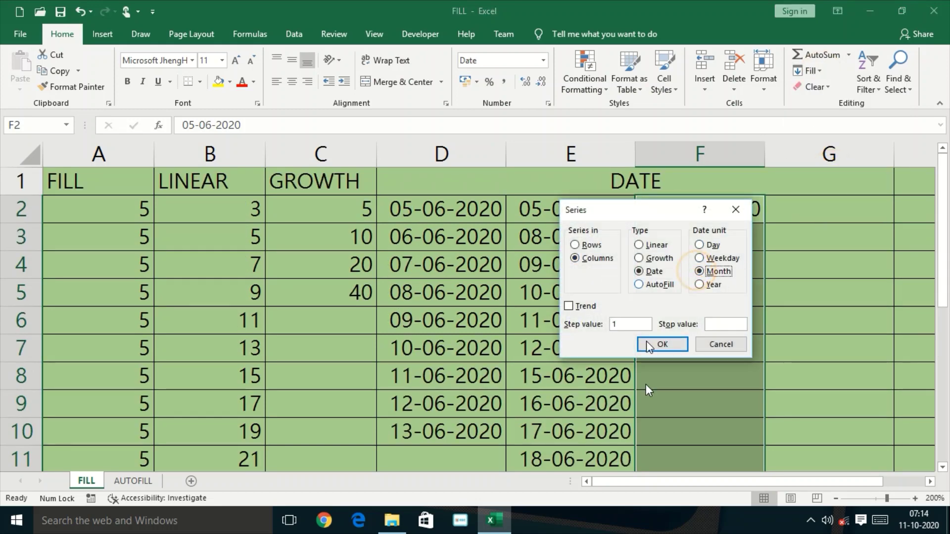
{"action": "left_click", "coordinate": [672, 346]}
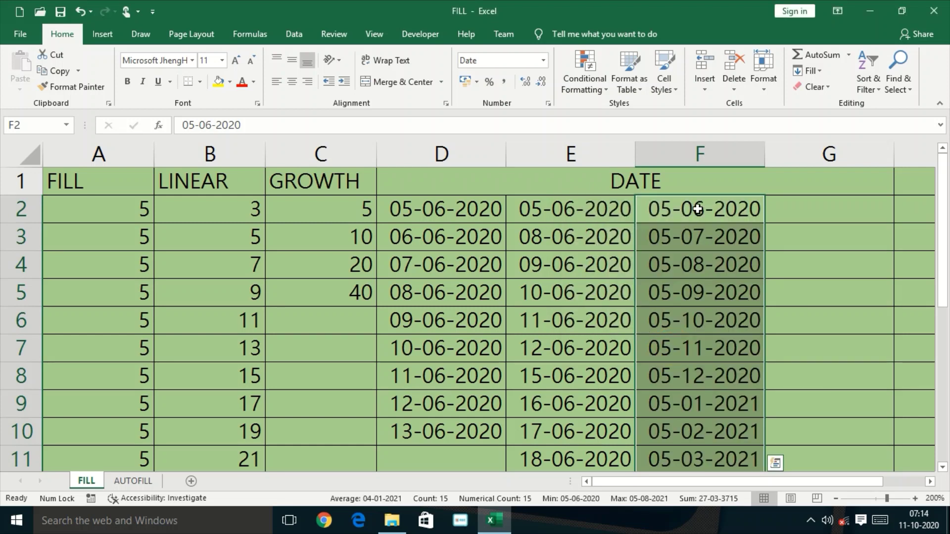
{"action": "left_click", "coordinate": [700, 382]}
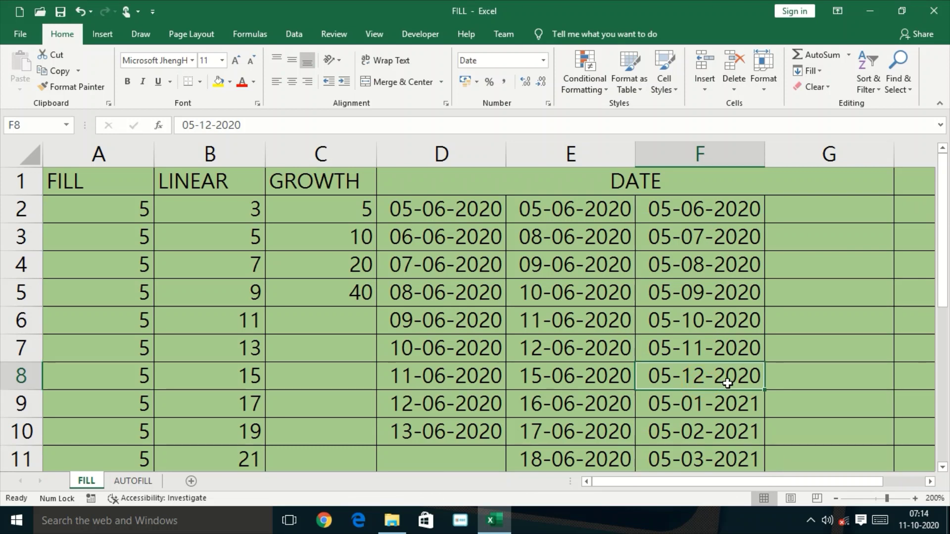
{"action": "left_click", "coordinate": [695, 410]}
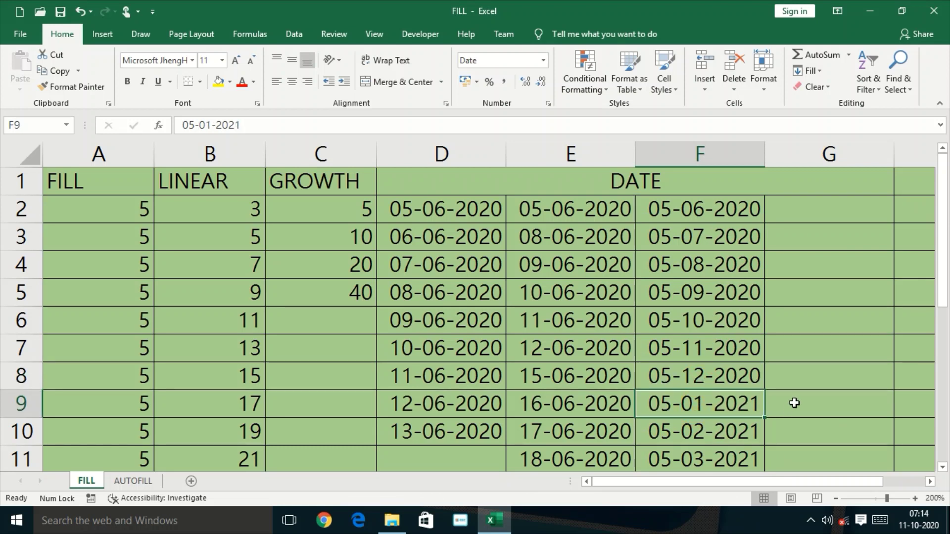
{"action": "left_click", "coordinate": [850, 212]}
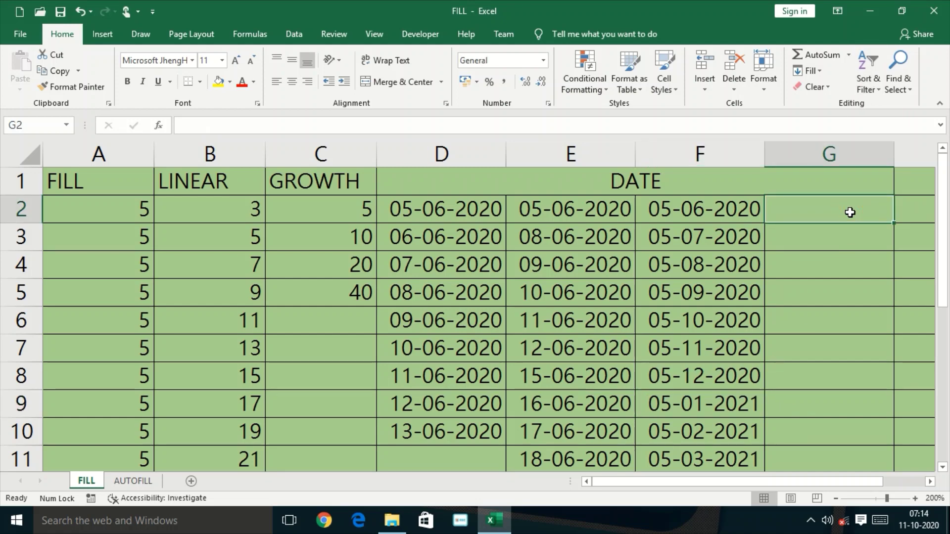
- Enter 05-06-2020 in G2 and fill G2:G10 with a yearly date series to 2028
{"action": "type", "text": "05-06-2020"}
{"action": "left_click_drag", "start_coordinate": [864, 218], "coordinate": [870, 429]}
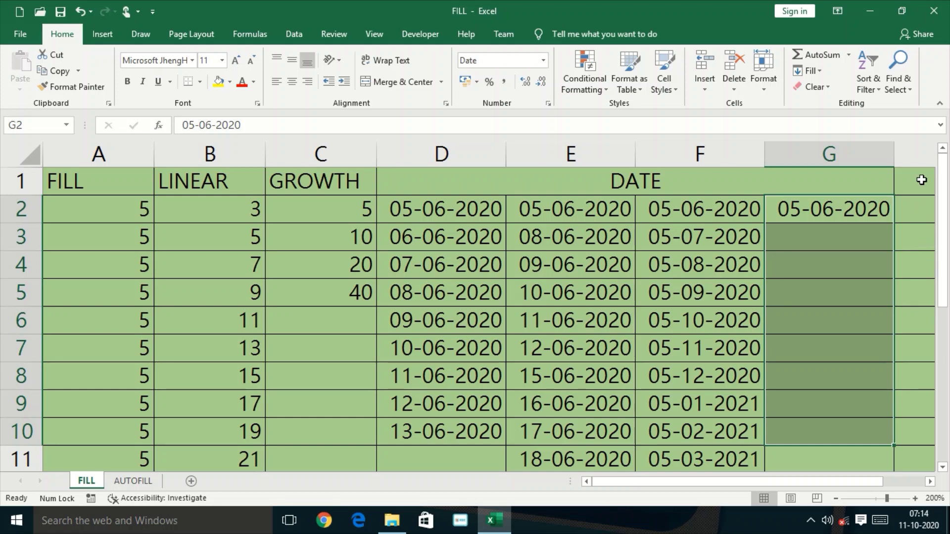
{"action": "left_click", "coordinate": [820, 69]}
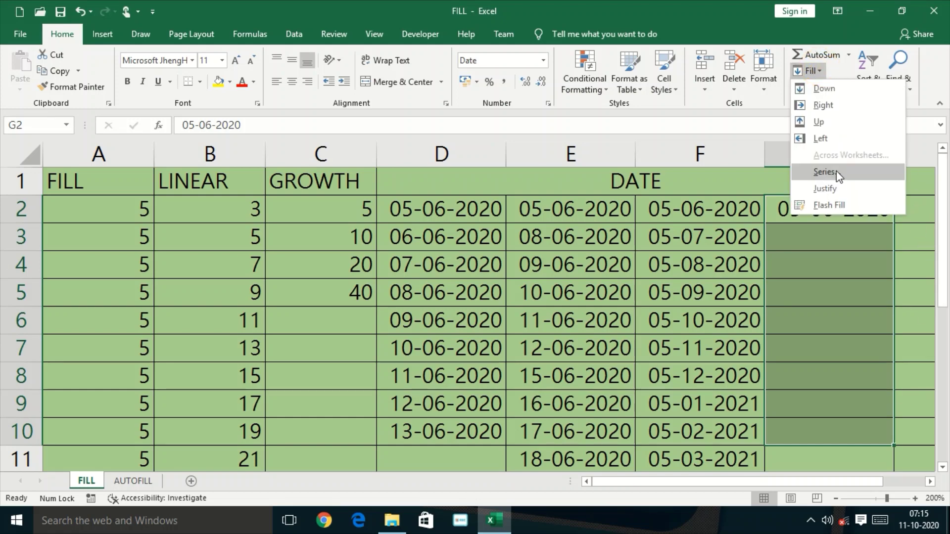
{"action": "left_click", "coordinate": [836, 173]}
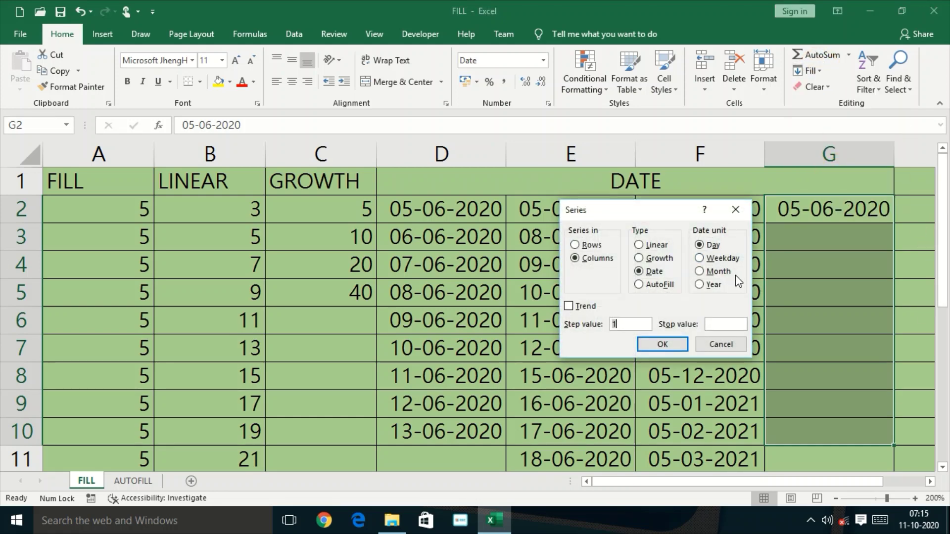
{"action": "left_click", "coordinate": [699, 285]}
{"action": "left_click", "coordinate": [663, 345]}
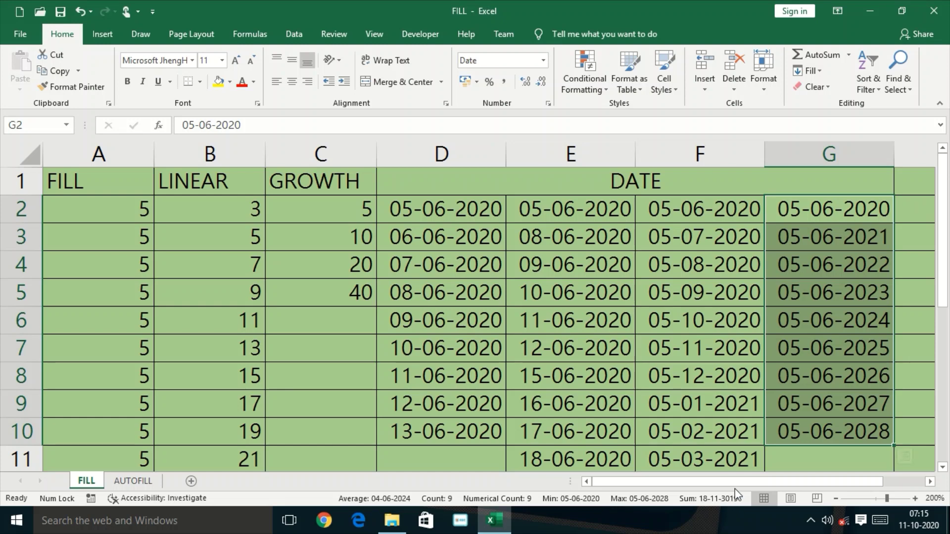
{"action": "left_click", "coordinate": [812, 70]}
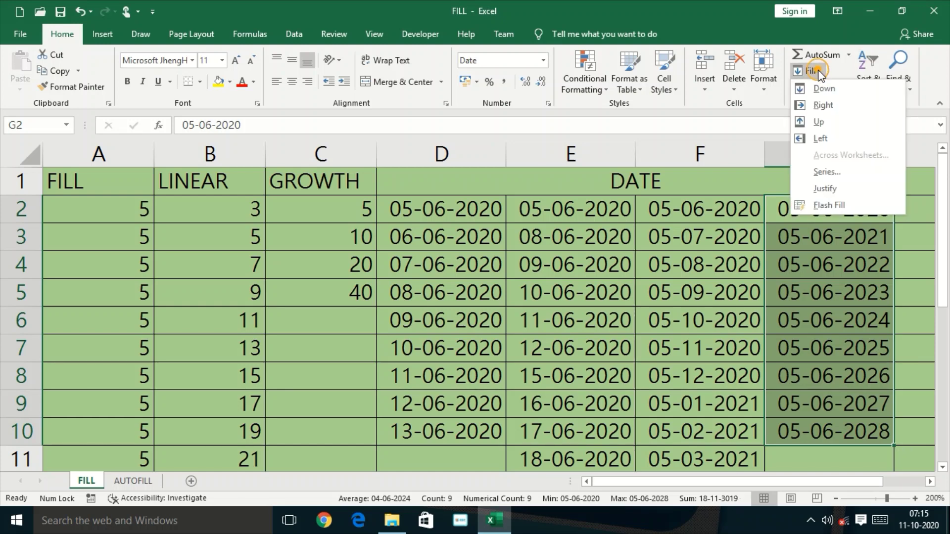
{"action": "left_click", "coordinate": [714, 411]}
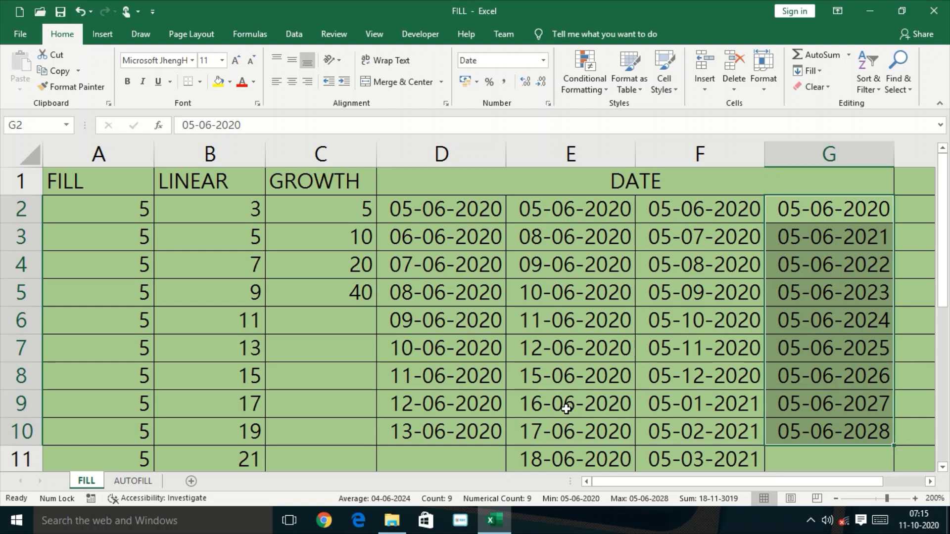